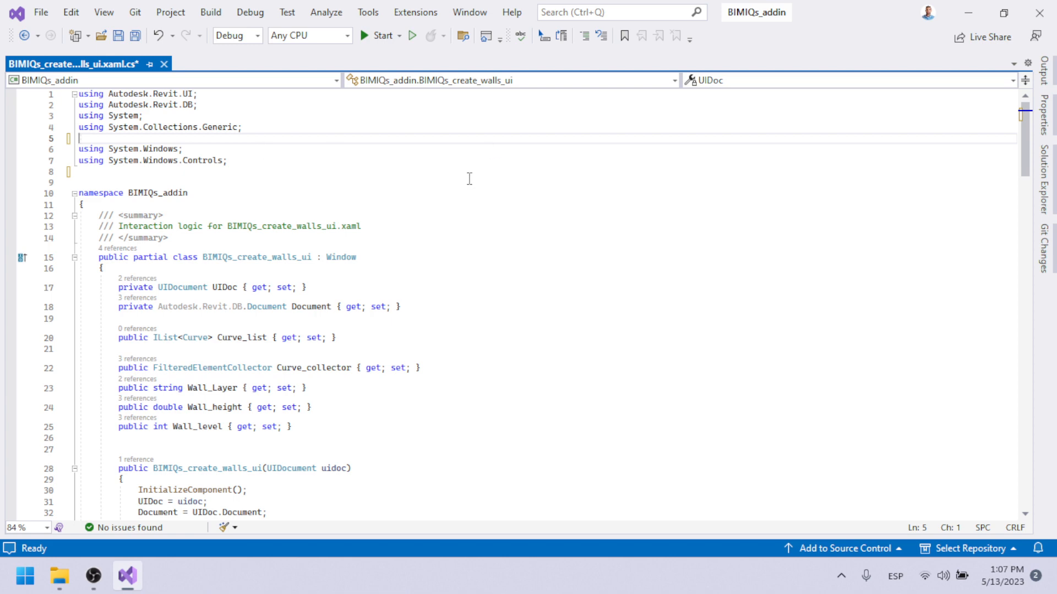
pyautogui.click(1043, 178)
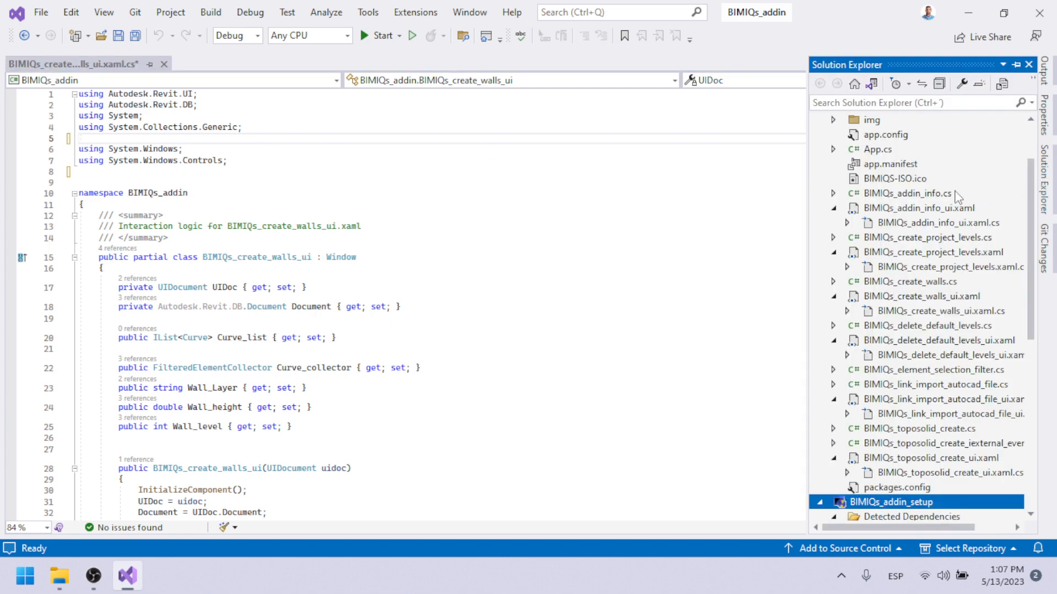
pyautogui.scroll(-8, 958, 197)
pyautogui.scroll(10, 956, 208)
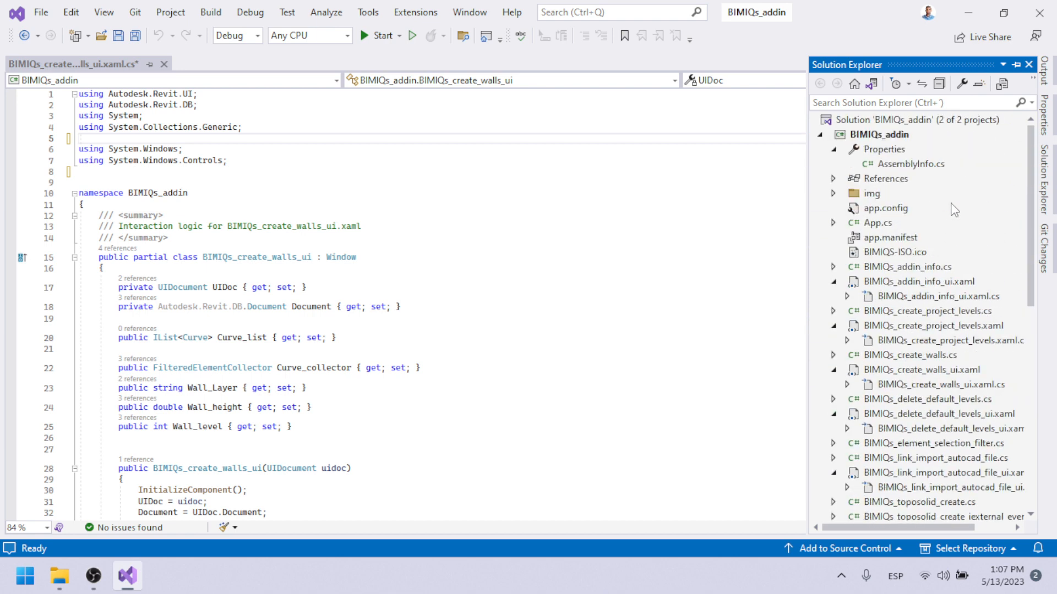
pyautogui.scroll(-6, 954, 210)
pyautogui.scroll(7, 954, 209)
pyautogui.click(866, 122)
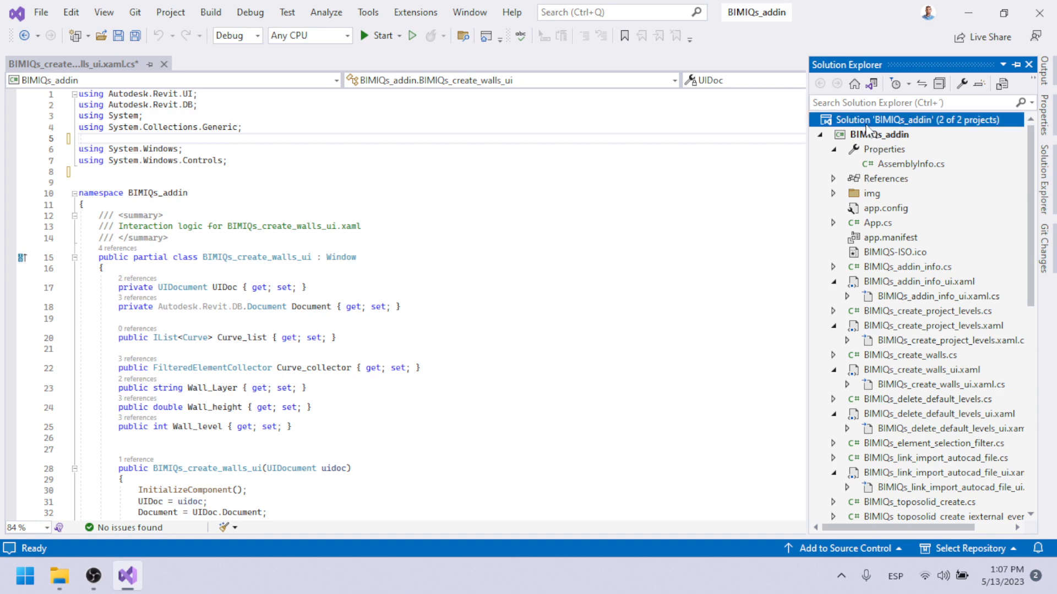
pyautogui.rightClick(866, 127)
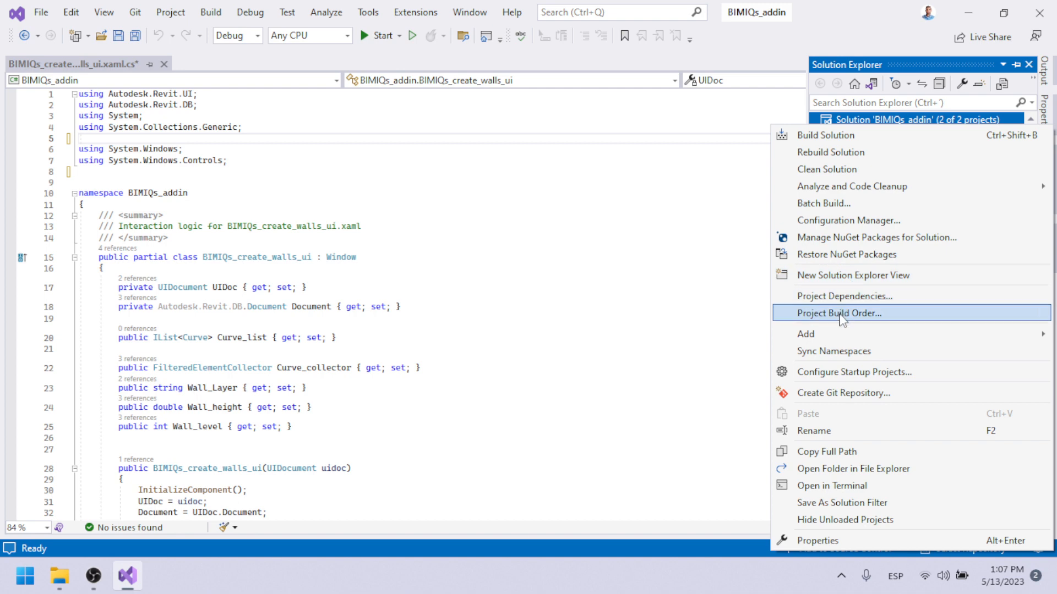
pyautogui.moveTo(834, 330)
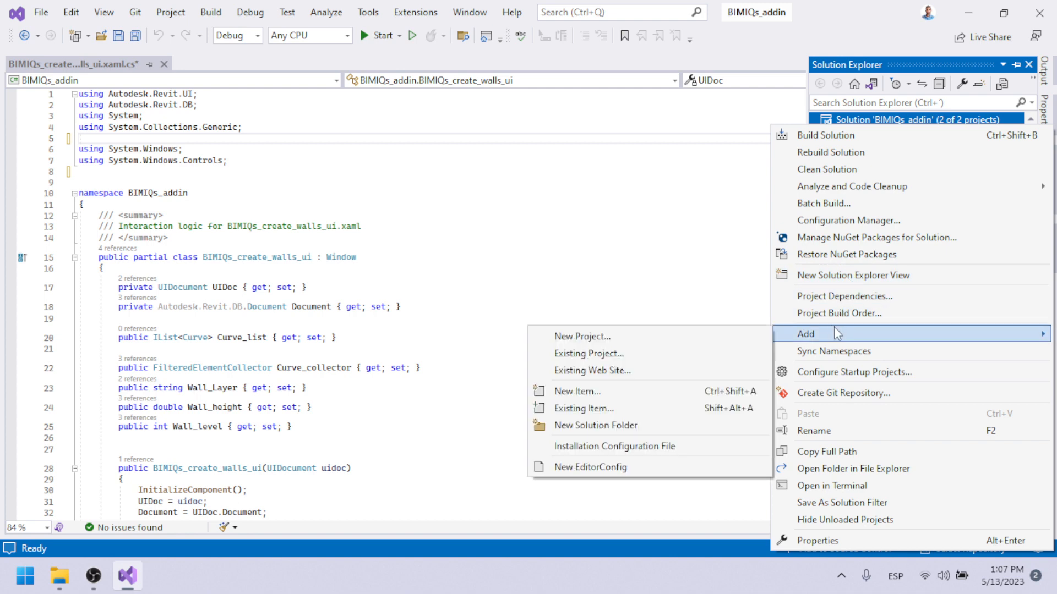
pyautogui.click(658, 337)
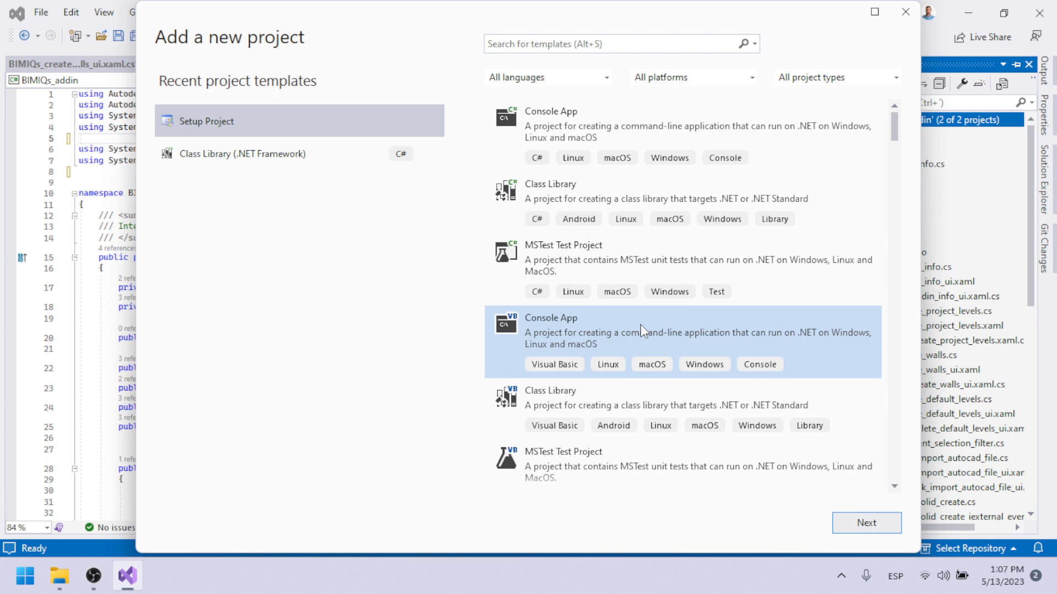
pyautogui.click(905, 12)
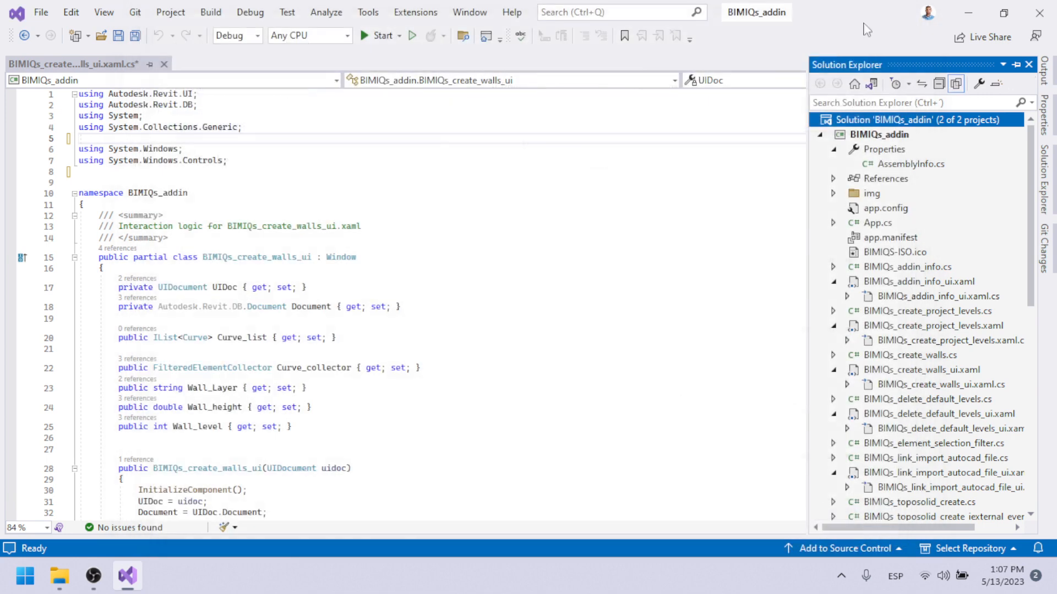
# Search the online extensions for "setup" to check for Microsoft Visual Studio Installer Projects 2022, and close the extension manager.
pyautogui.click(407, 16)
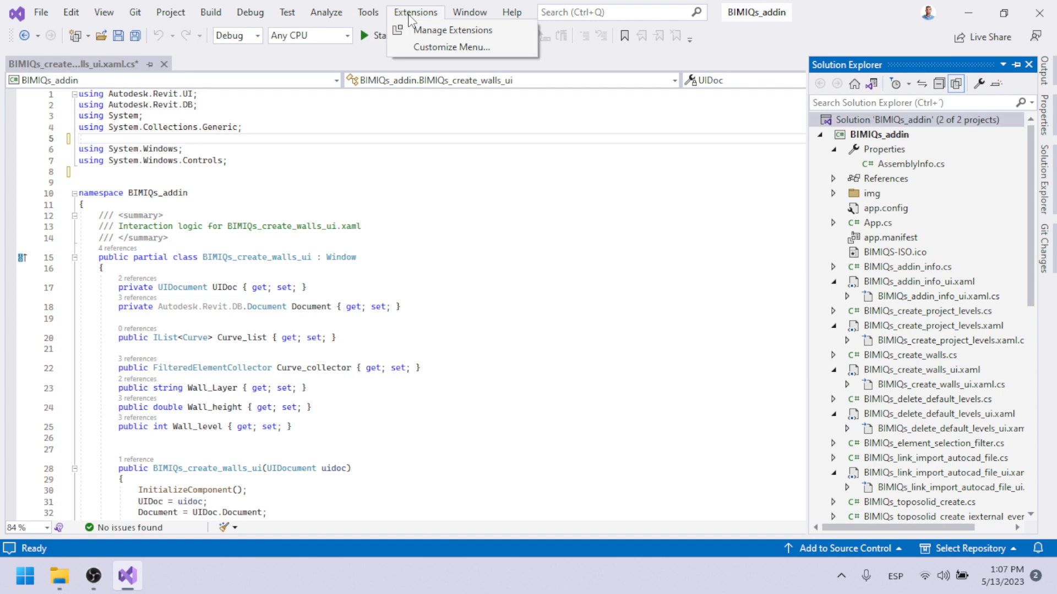
pyautogui.click(407, 16)
pyautogui.click(408, 16)
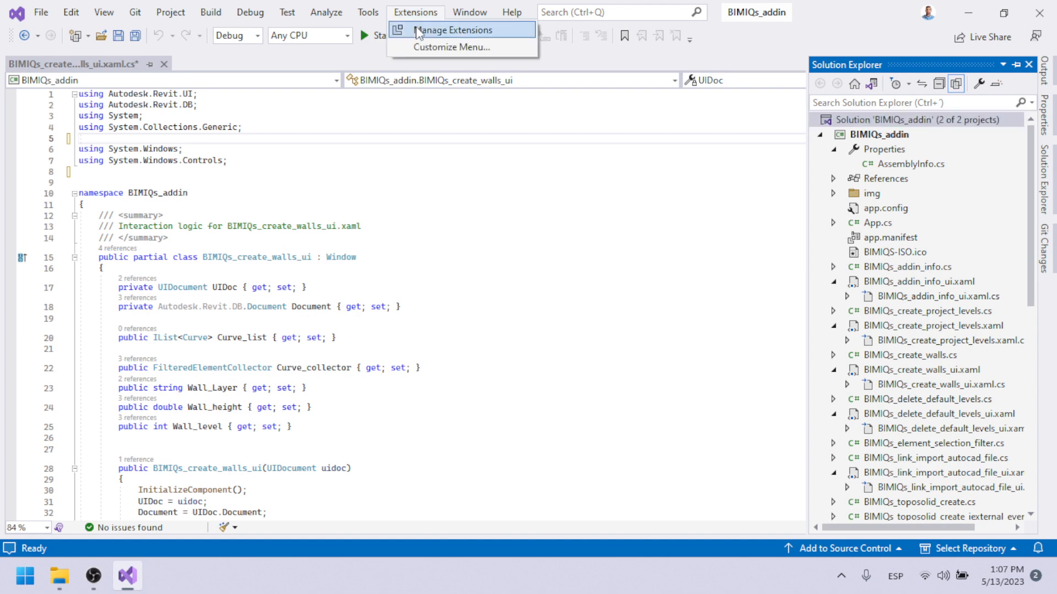
pyautogui.click(416, 30)
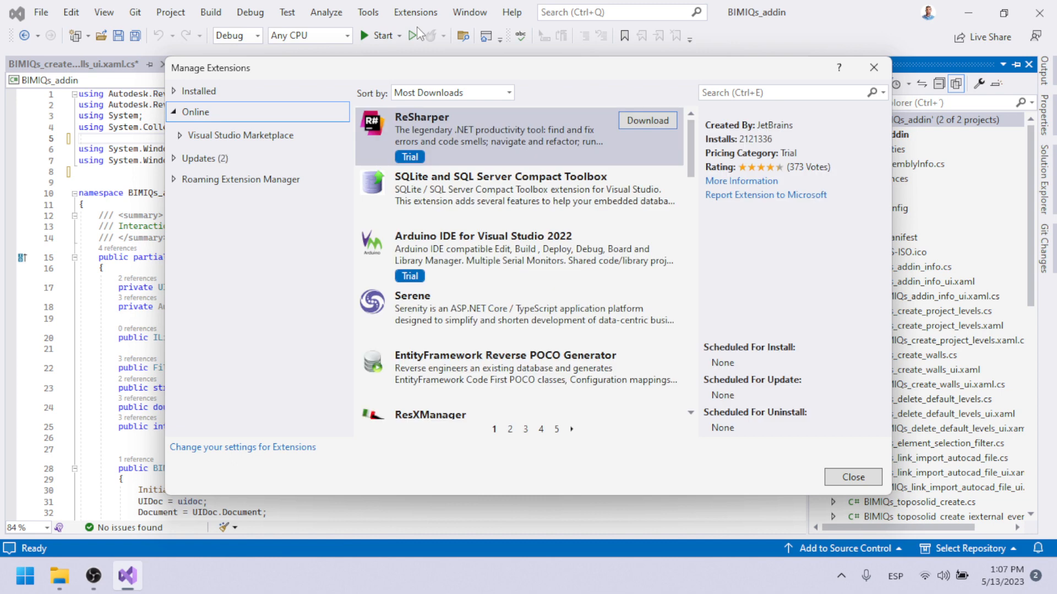
pyautogui.click(743, 94)
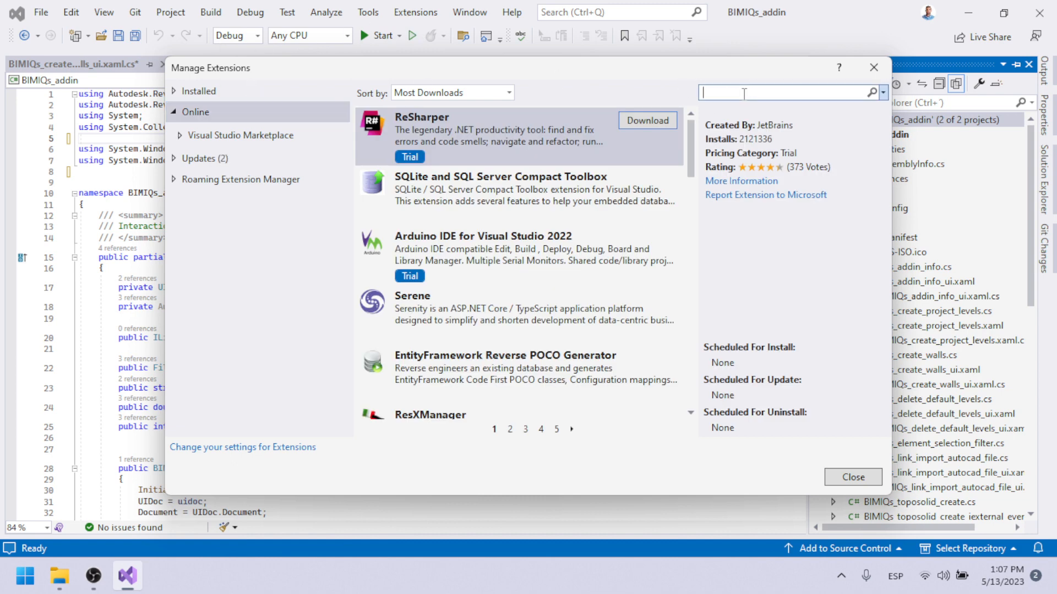
pyautogui.write('set')
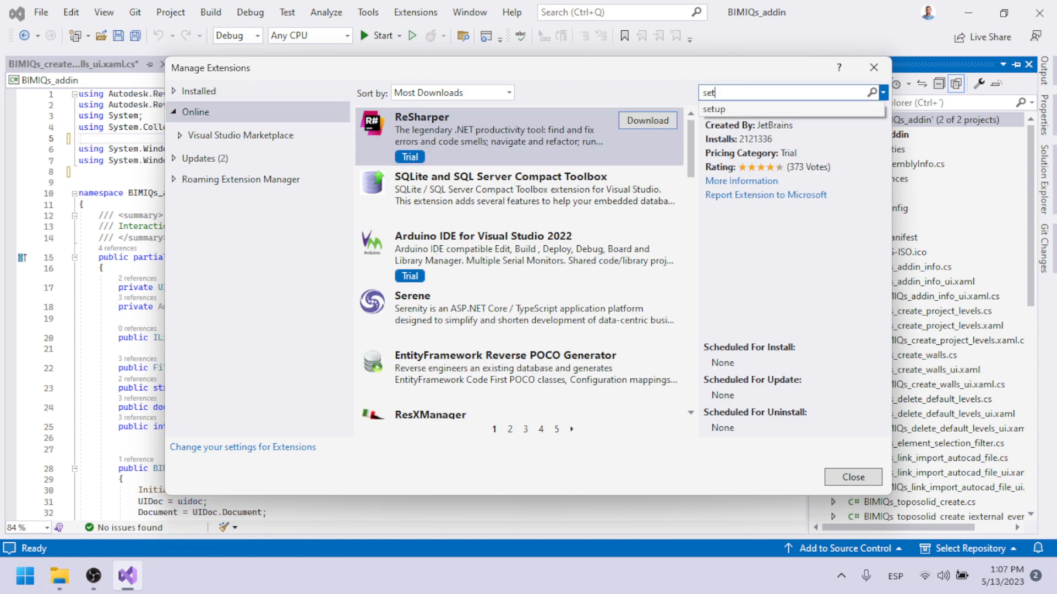
pyautogui.write('up')
pyautogui.press('Return')
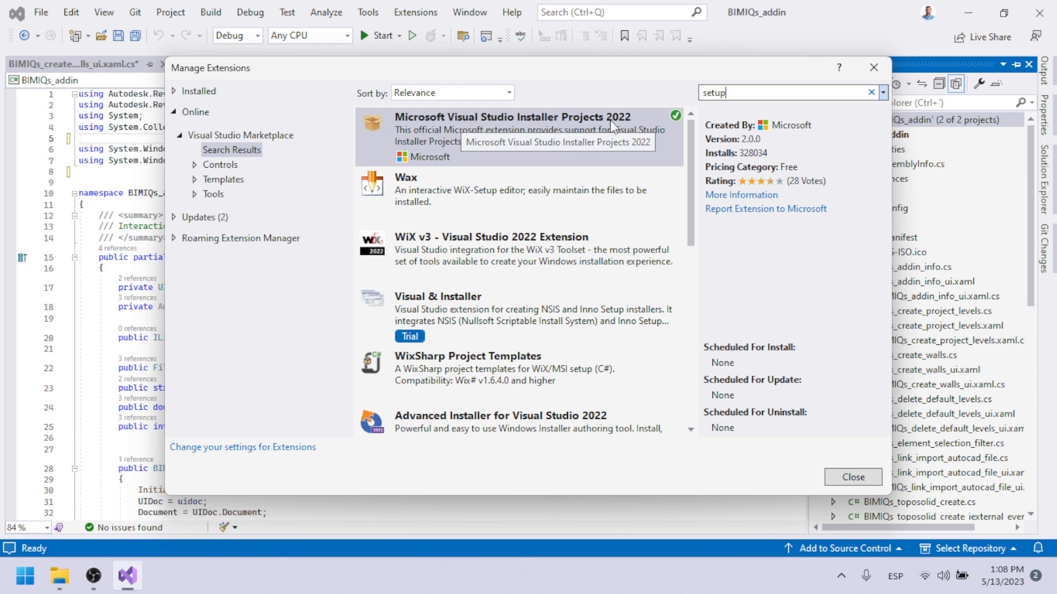
pyautogui.click(874, 66)
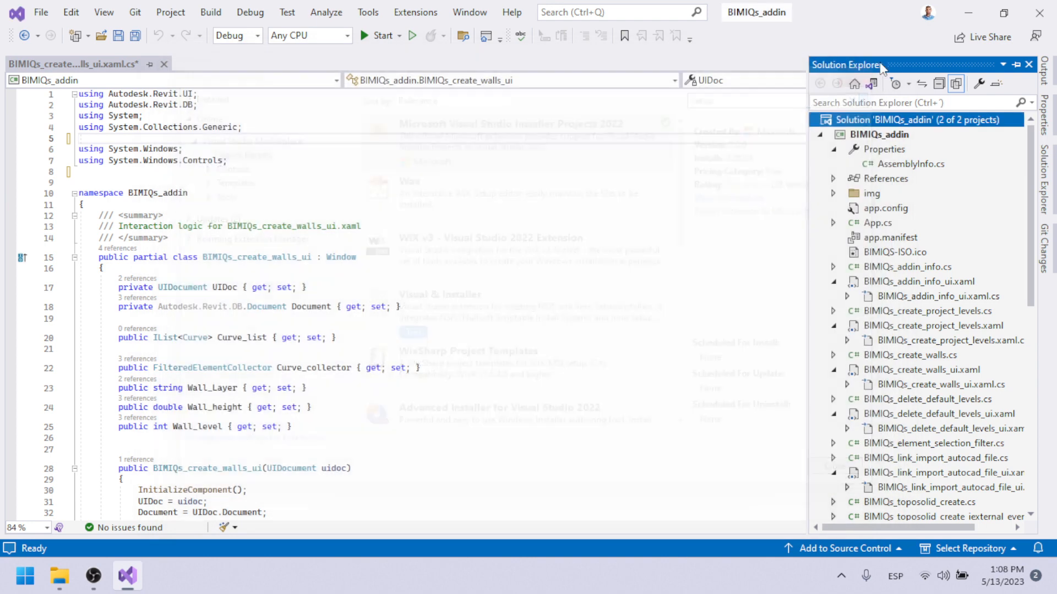
# Start adding a new project to the BIMIQs_addin solution, searching templates for "setup" and choosing the Setup Project template.
pyautogui.rightClick(872, 121)
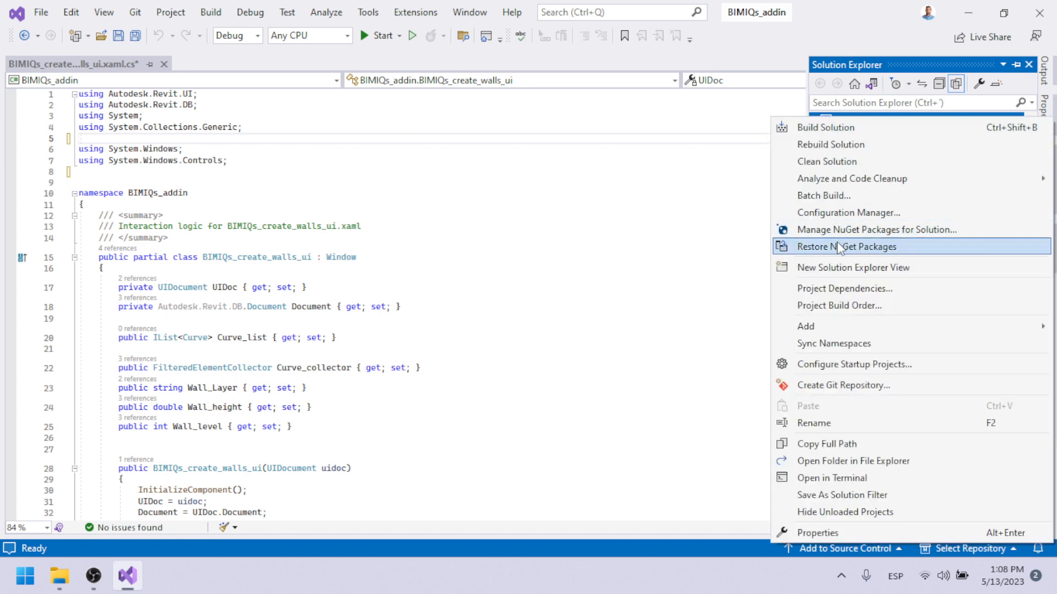
pyautogui.moveTo(818, 325)
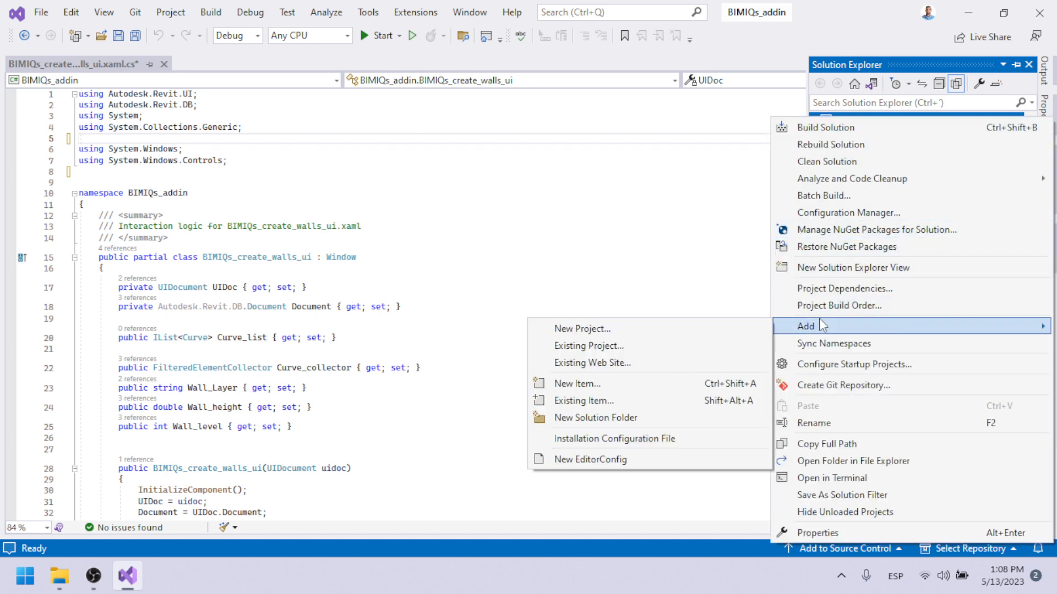
pyautogui.click(636, 330)
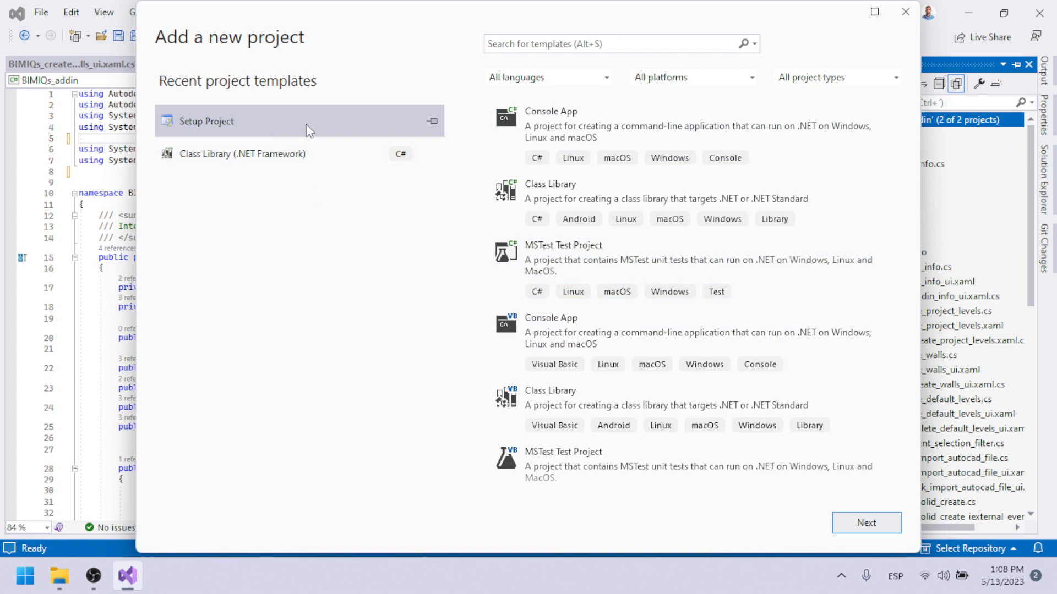
pyautogui.click(502, 45)
pyautogui.write('s')
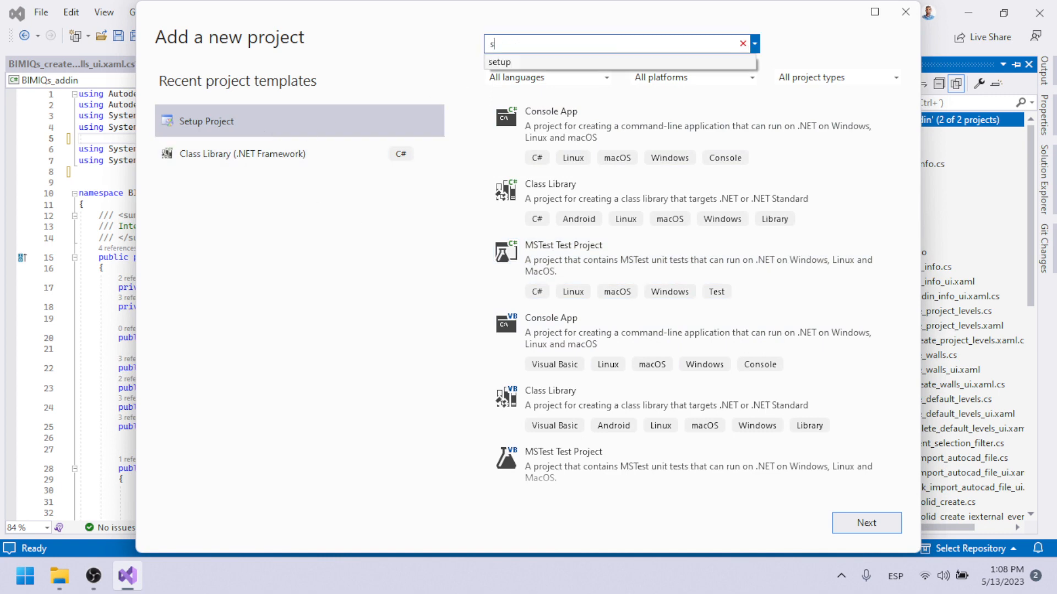
pyautogui.write('etup')
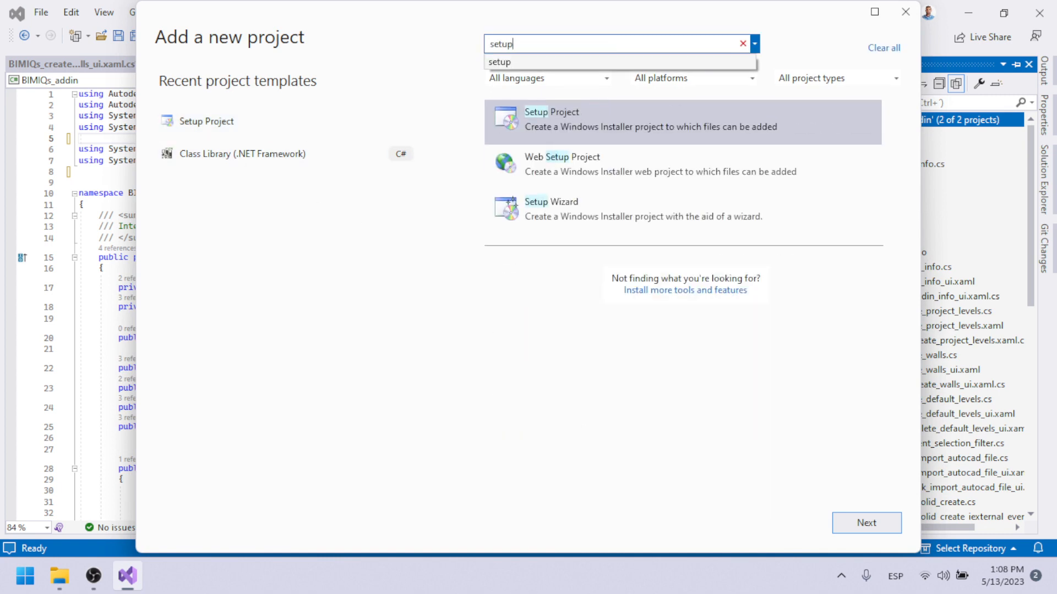
pyautogui.click(613, 125)
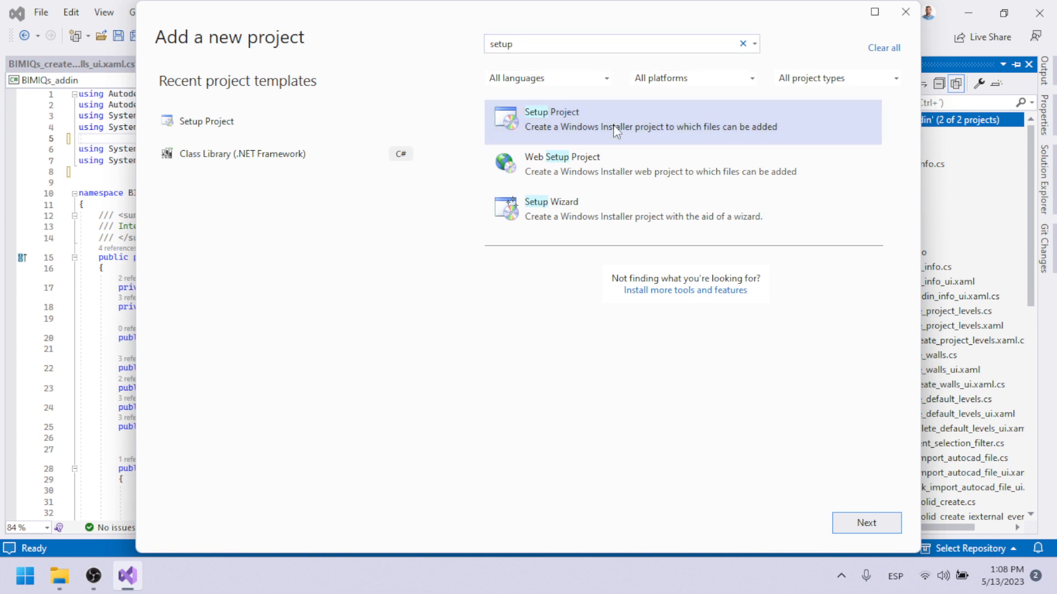
pyautogui.click(863, 523)
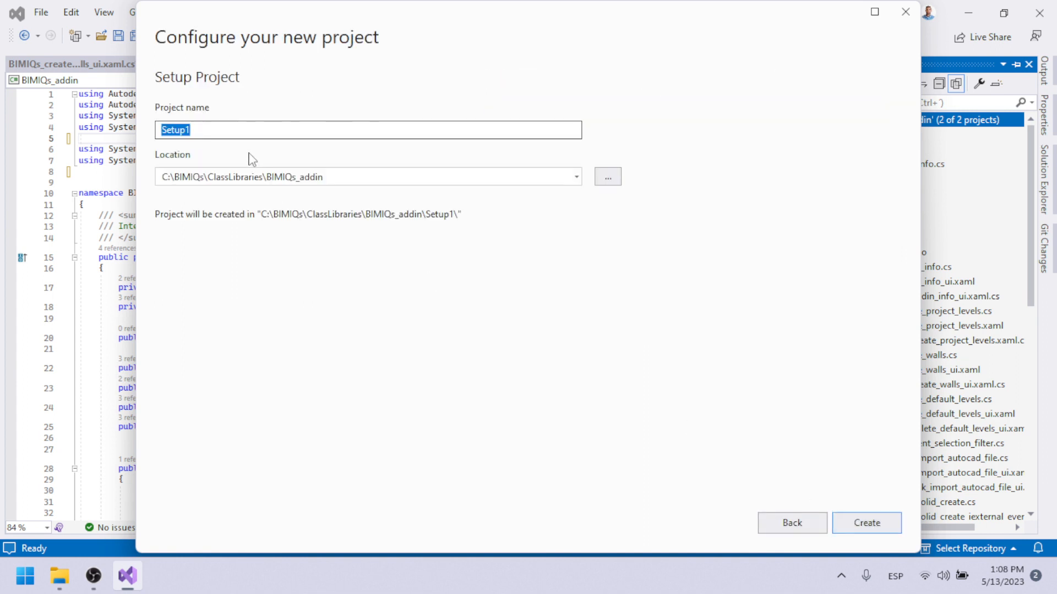
# Name the setup project BIMIQs_addin_setup_project and create it in the proposed location.
pyautogui.write('BIMIQs_')
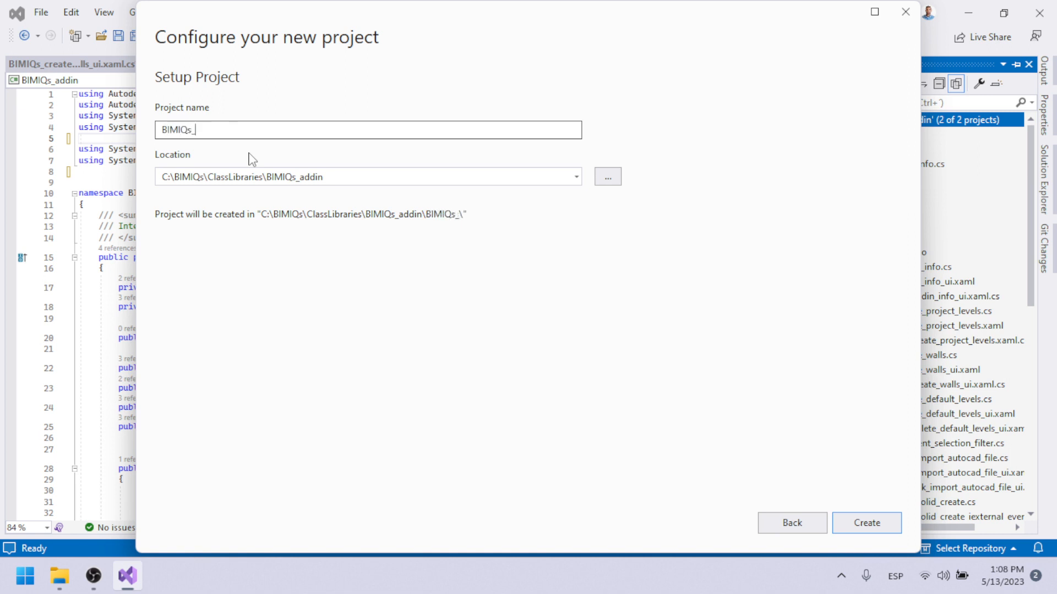
pyautogui.write('addin')
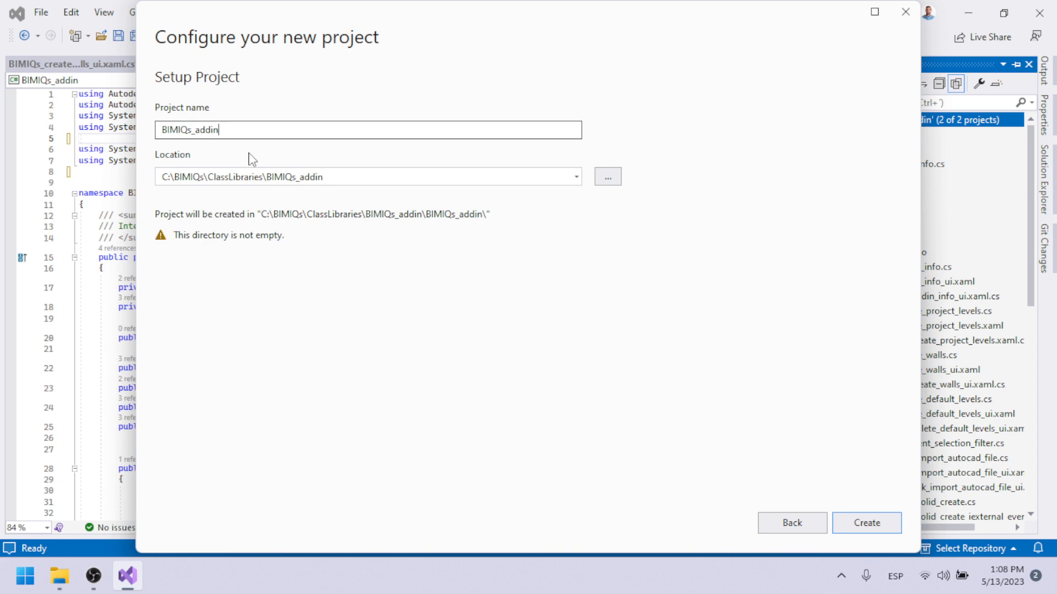
pyautogui.write('_setu')
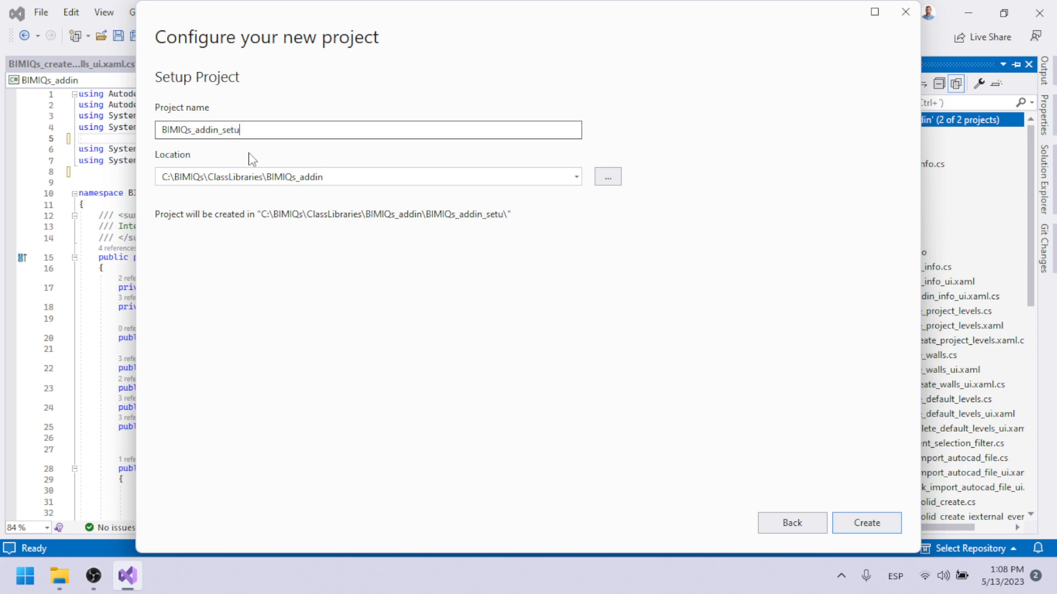
pyautogui.write('p')
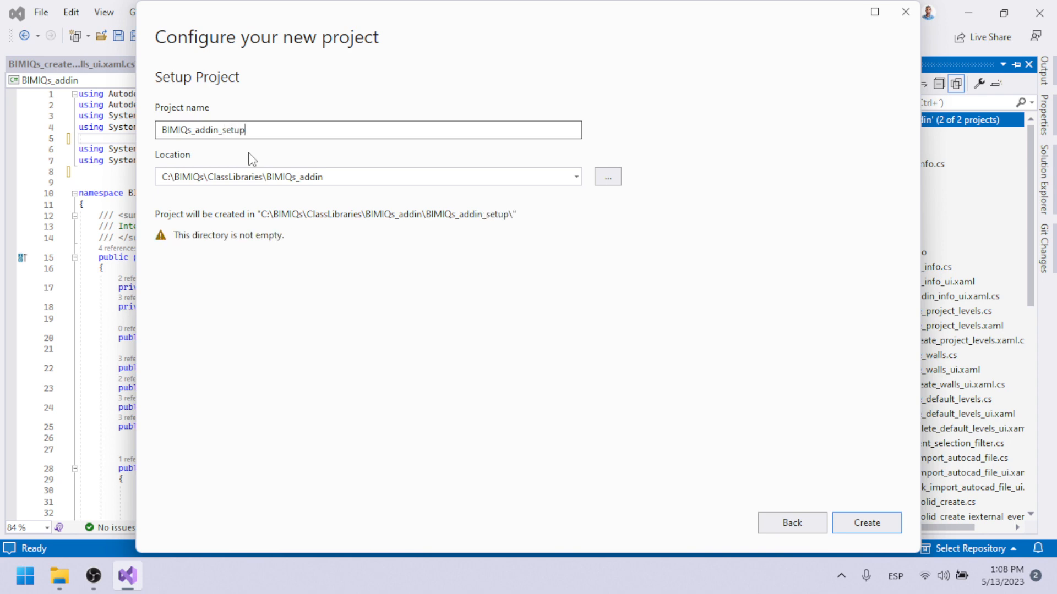
pyautogui.write('_')
pyautogui.write('project')
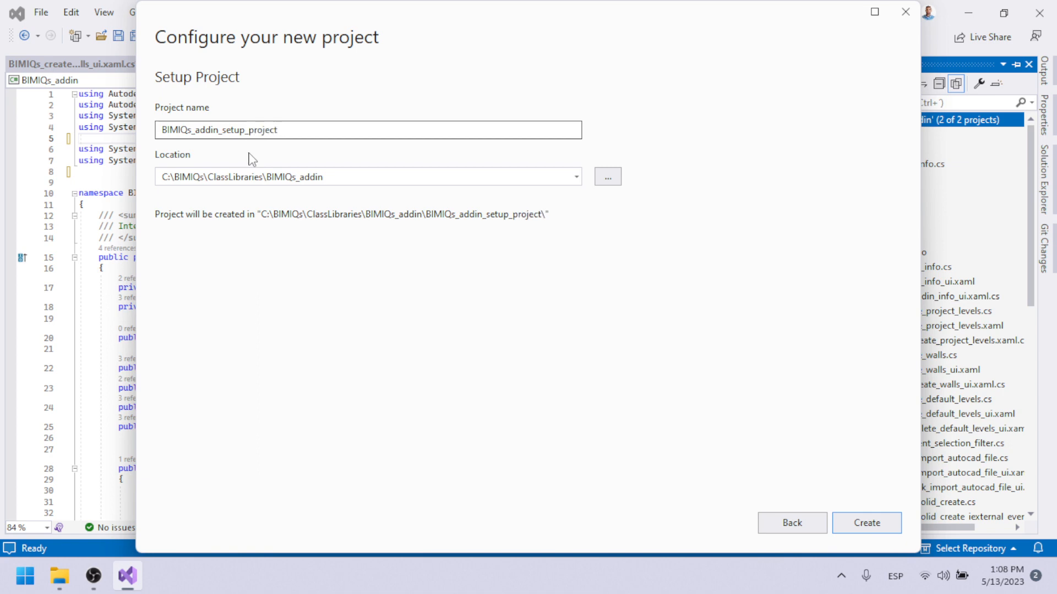
pyautogui.press('Return')
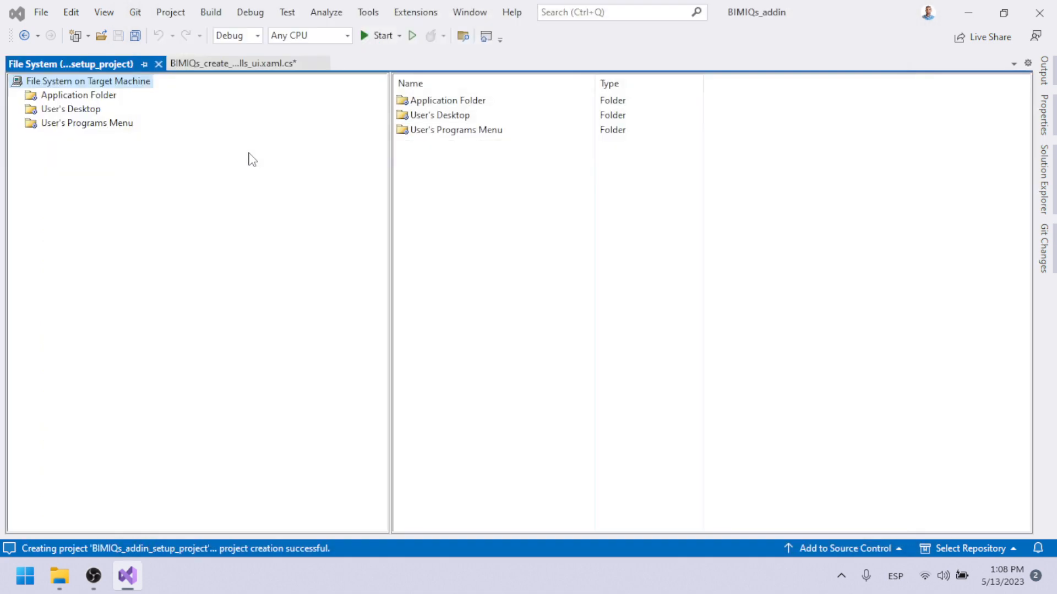
# Examine the new setup project in the solution and the contents of its Application Folder on the target machine.
pyautogui.click(1043, 179)
pyautogui.scroll(-1, 906, 351)
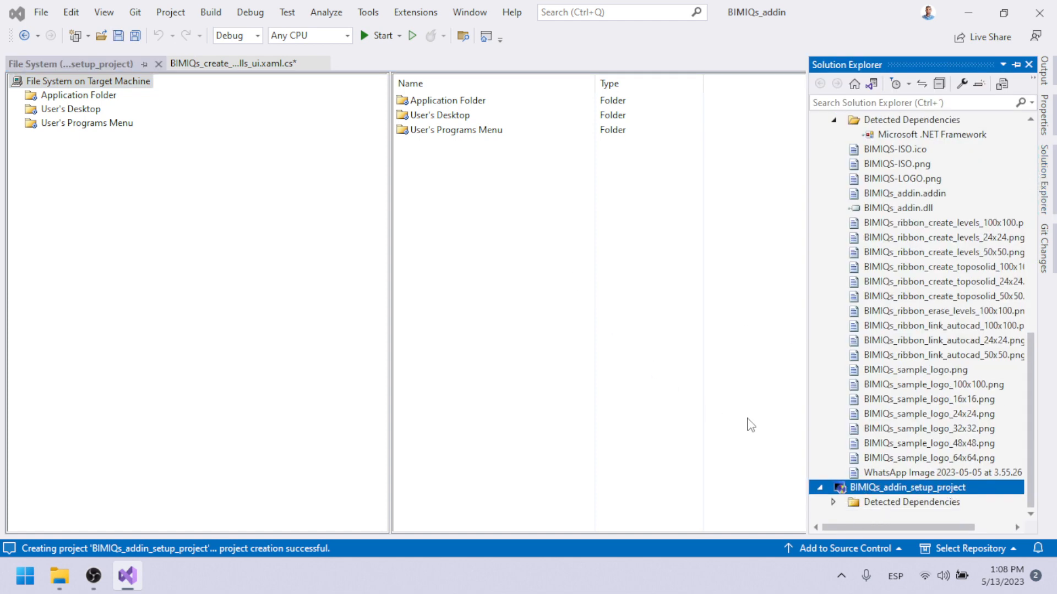
pyautogui.click(455, 177)
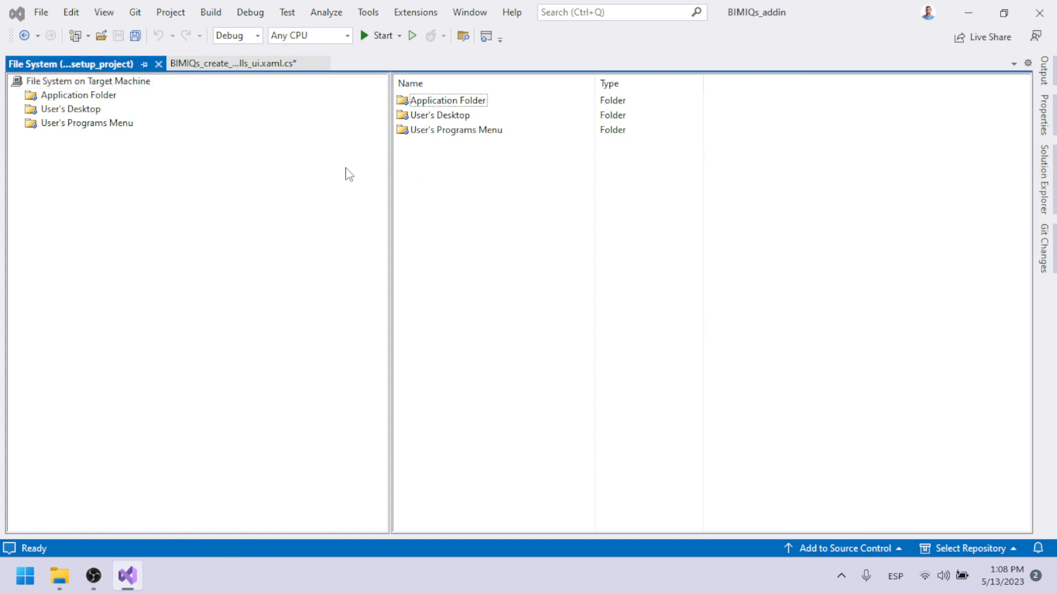
pyautogui.click(78, 99)
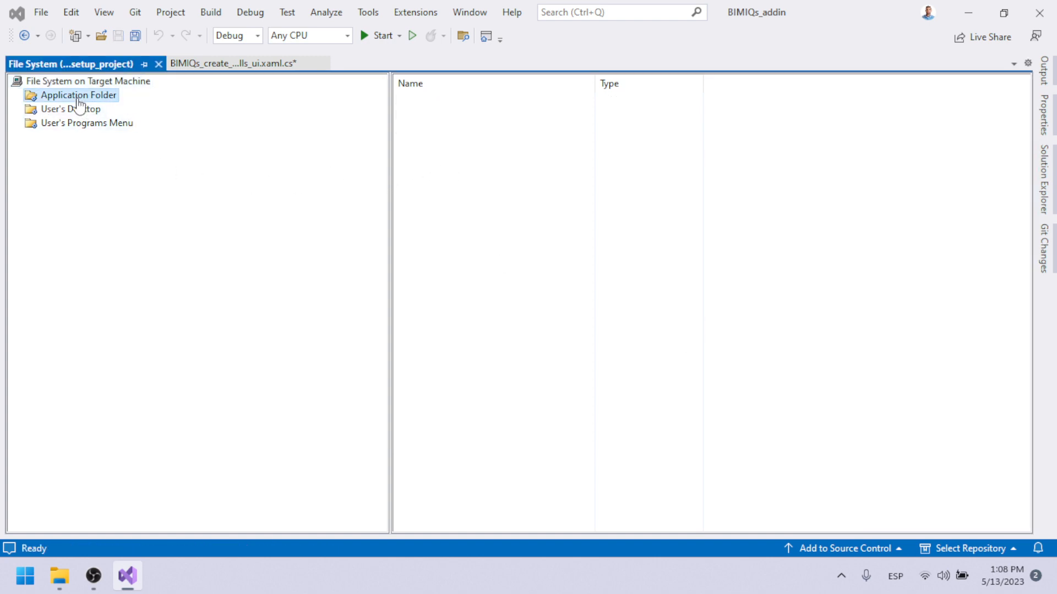
pyautogui.rightClick(496, 209)
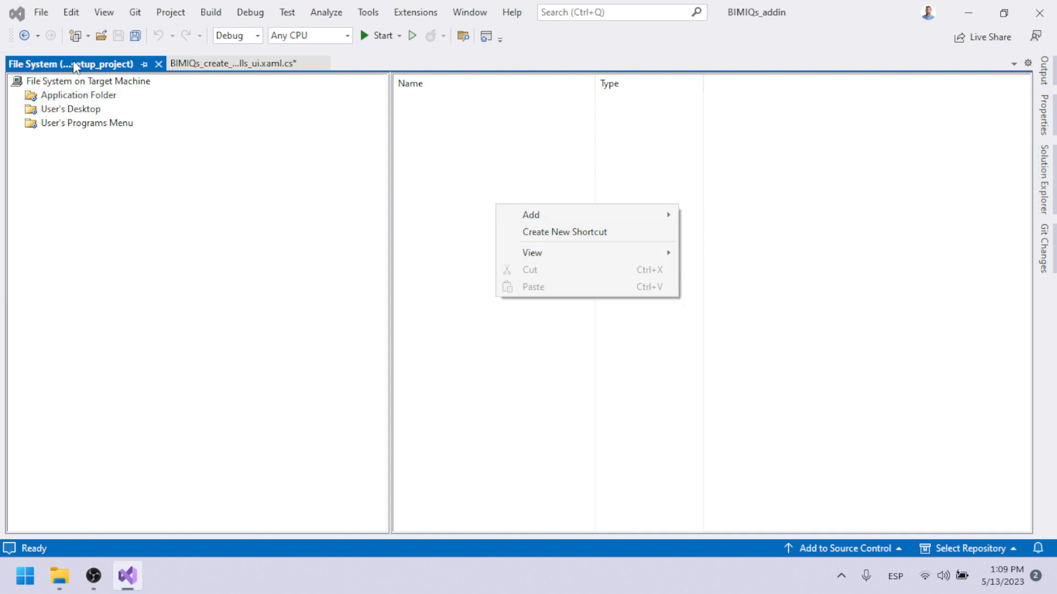
pyautogui.click(68, 85)
# Set the TargetPlatform of BIMIQs_addin_setup_project to x64.
pyautogui.click(1044, 179)
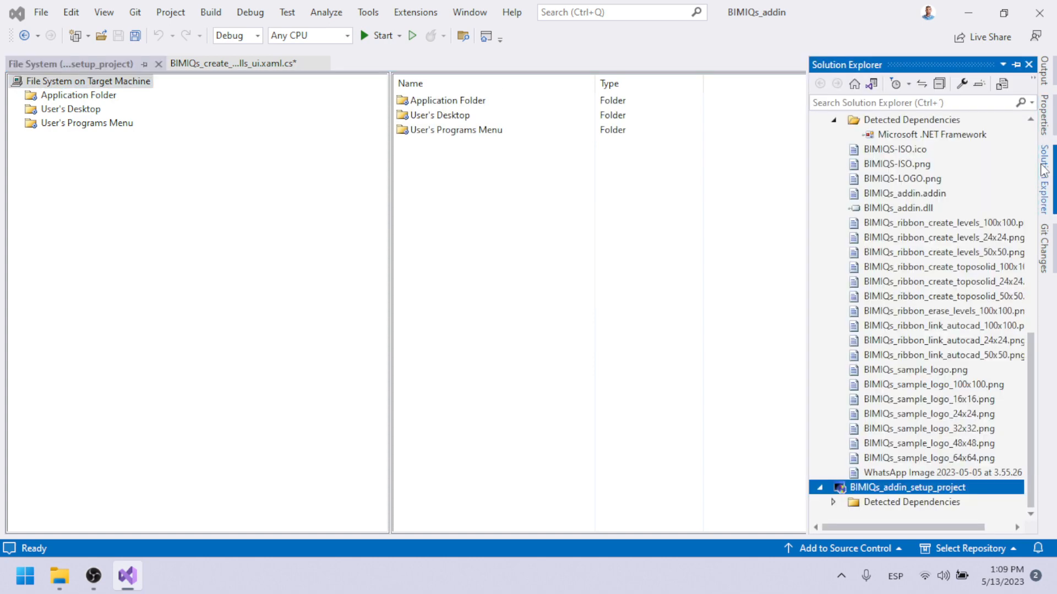
pyautogui.click(912, 492)
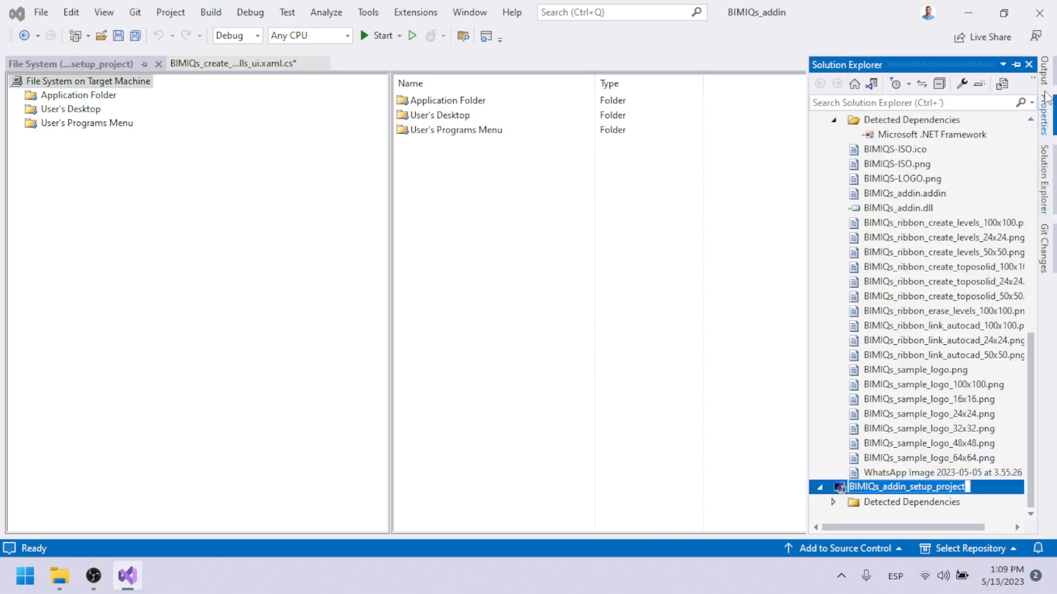
pyautogui.click(1045, 114)
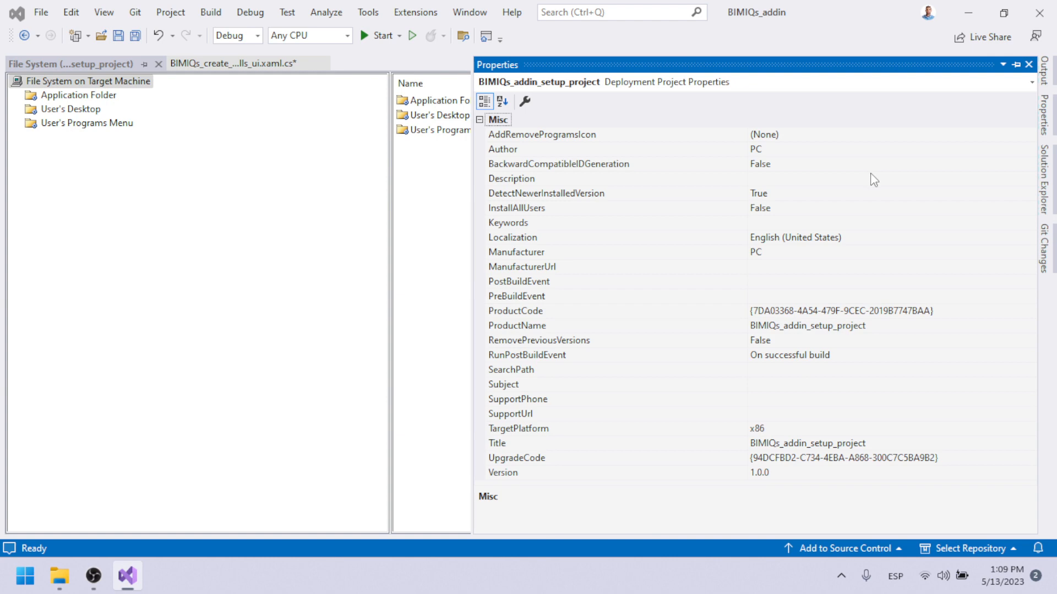
pyautogui.click(869, 429)
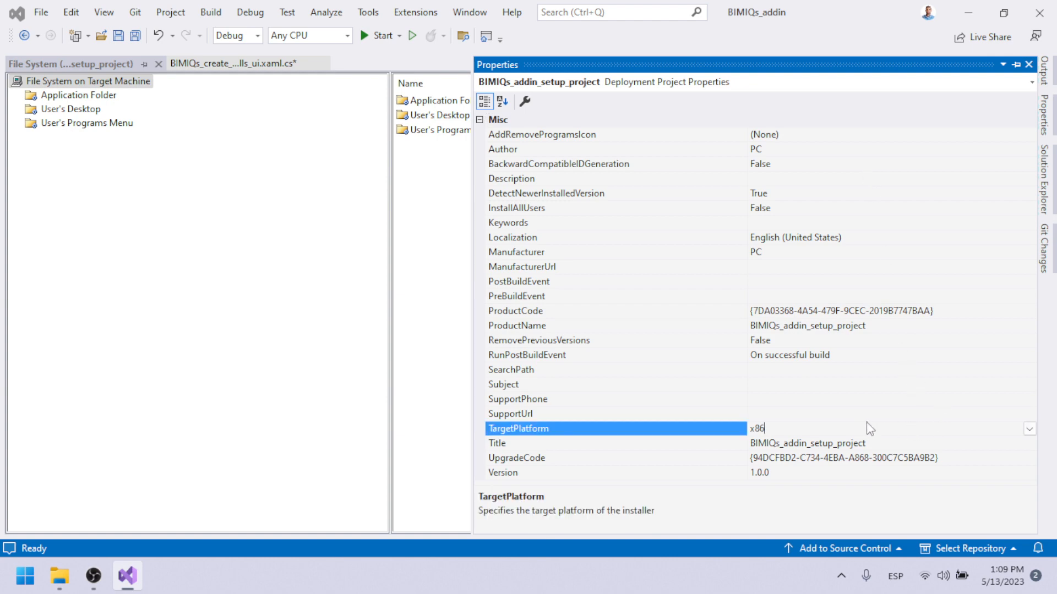
pyautogui.click(1028, 429)
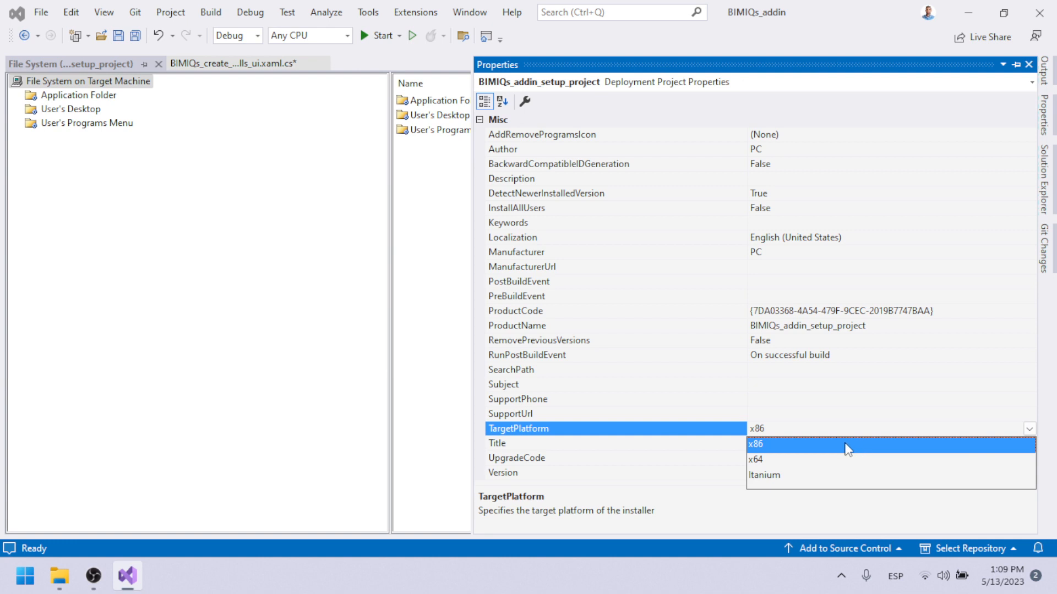
pyautogui.click(762, 462)
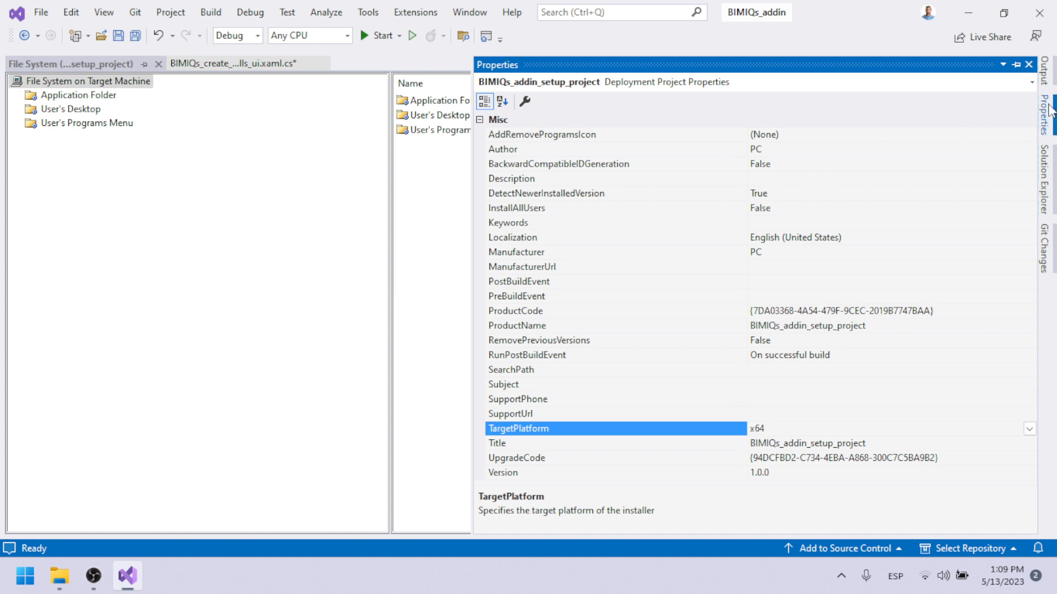
# Open the properties of the Application Folder on the target machine and select its DefaultLocation.
pyautogui.click(1044, 171)
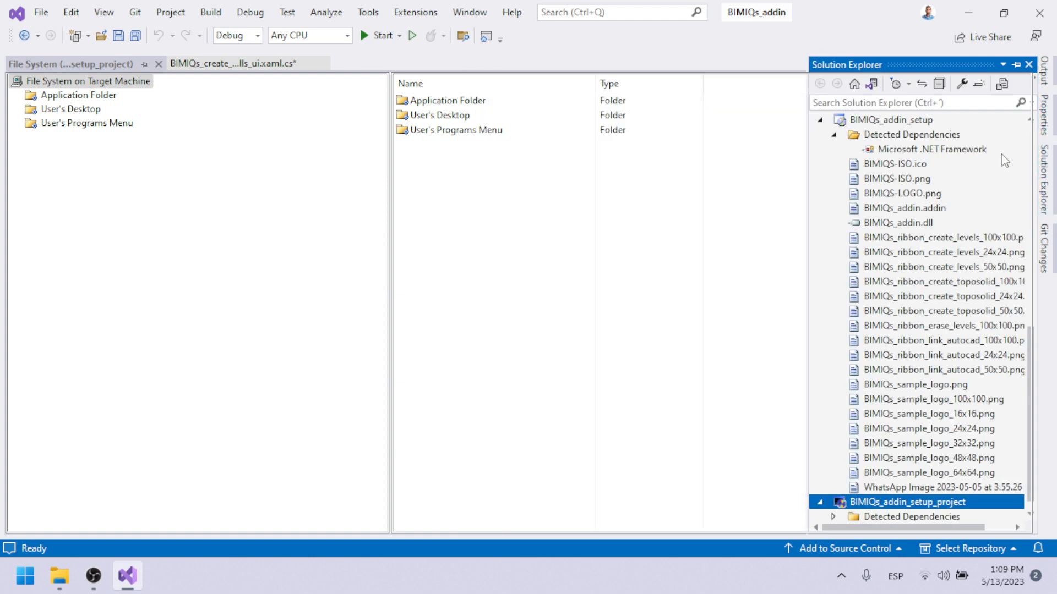
pyautogui.click(77, 87)
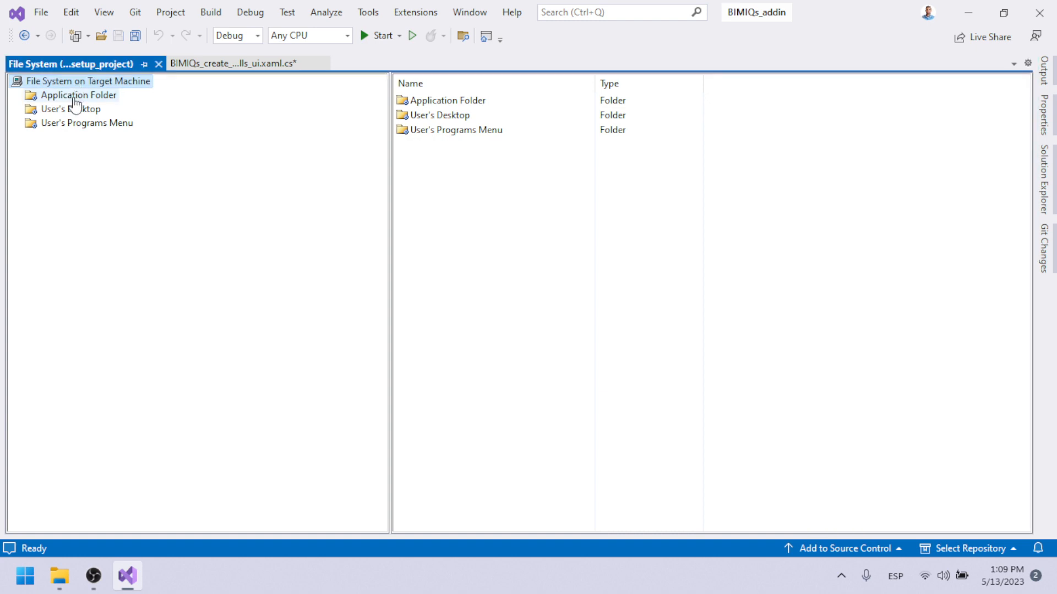
pyautogui.click(75, 97)
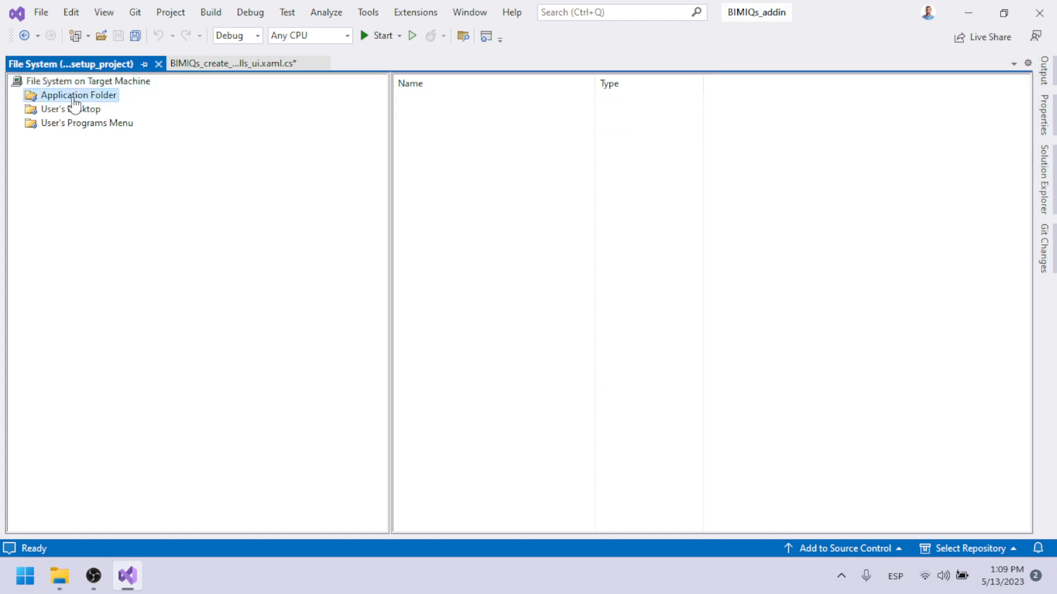
pyautogui.click(1043, 115)
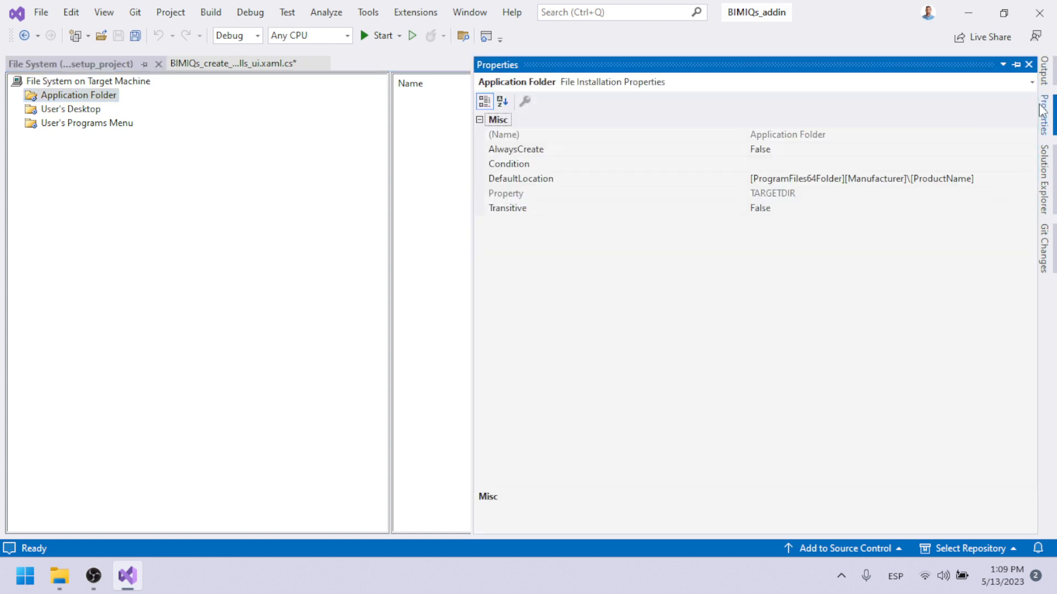
pyautogui.rightClick(114, 96)
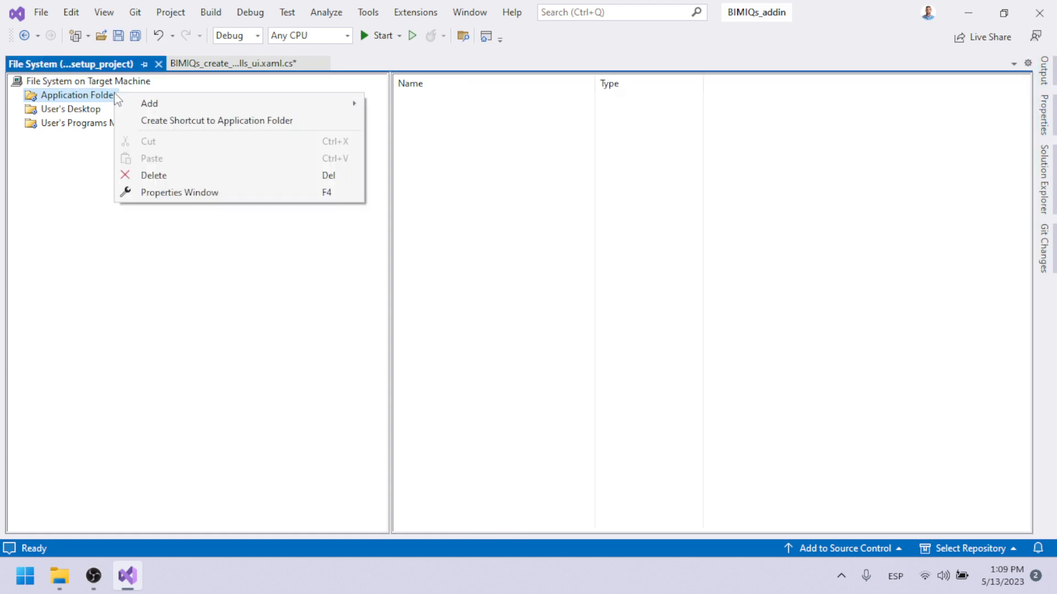
pyautogui.click(159, 194)
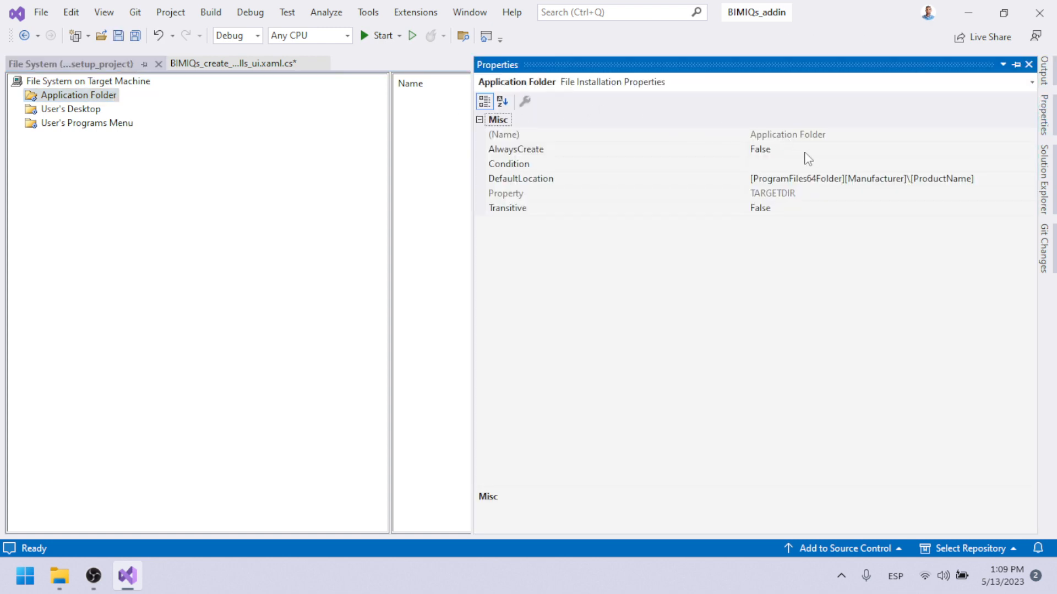
pyautogui.click(830, 177)
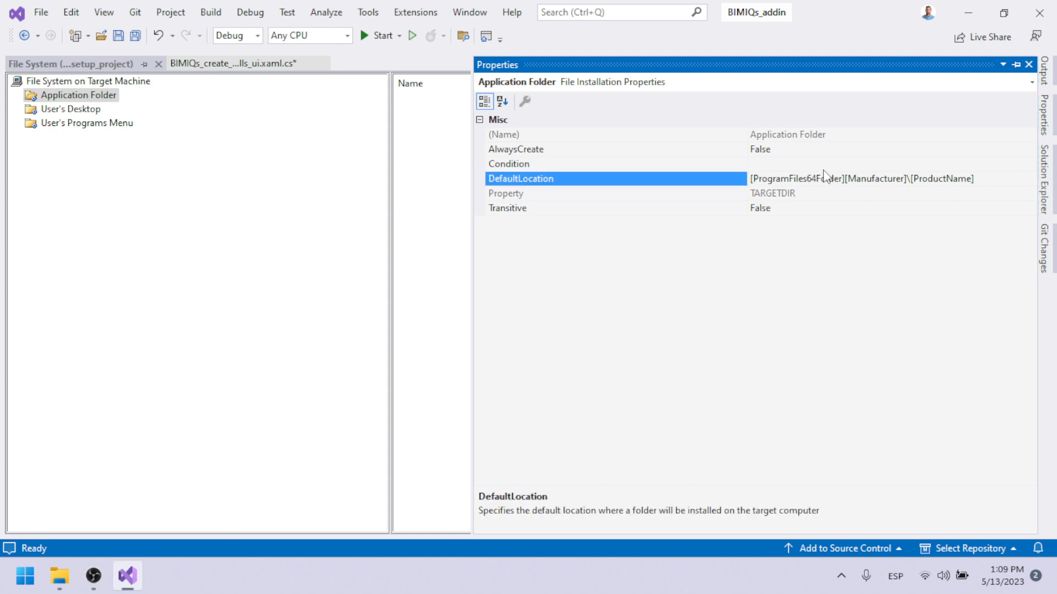
# Switch to File Explorer, browse from drive C: to the user's AppData\Roaming\Autodesk\Revit\Addins\2024 folder, and copy its full path.
pyautogui.click(71, 583)
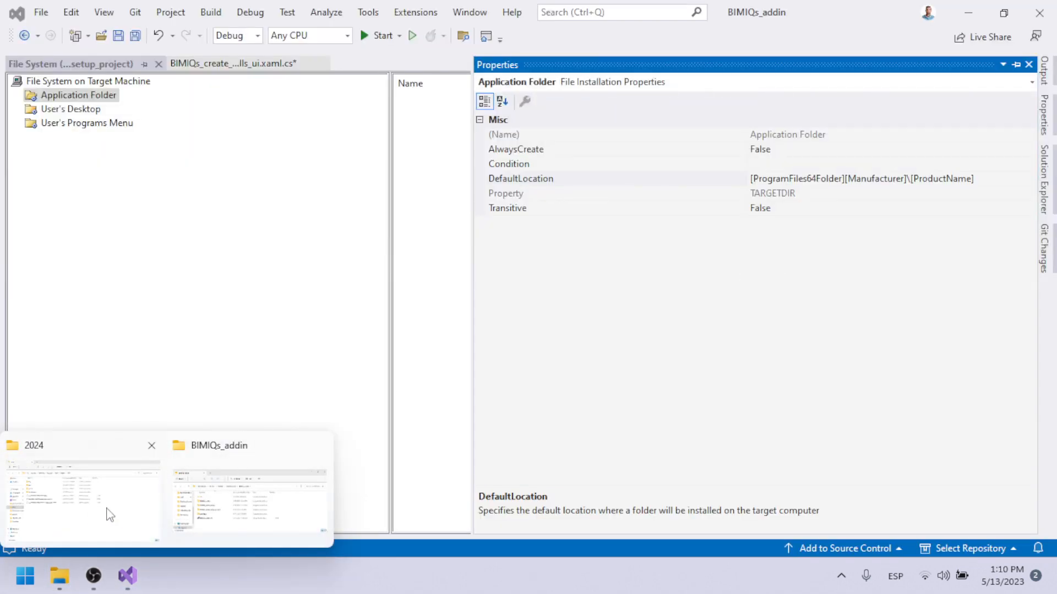
pyautogui.click(110, 514)
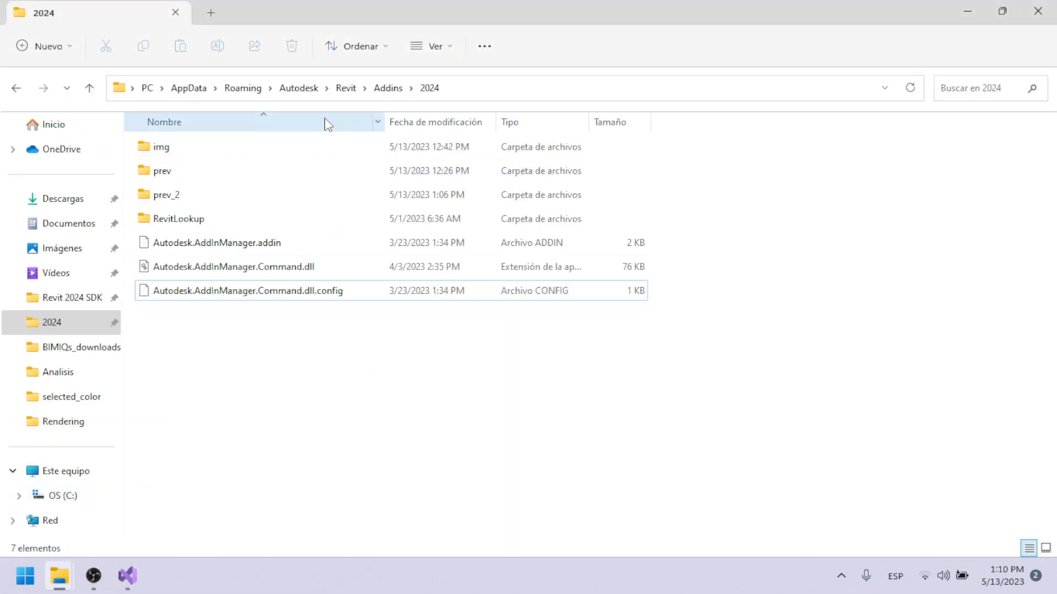
pyautogui.click(59, 497)
pyautogui.scroll(-2, 271, 392)
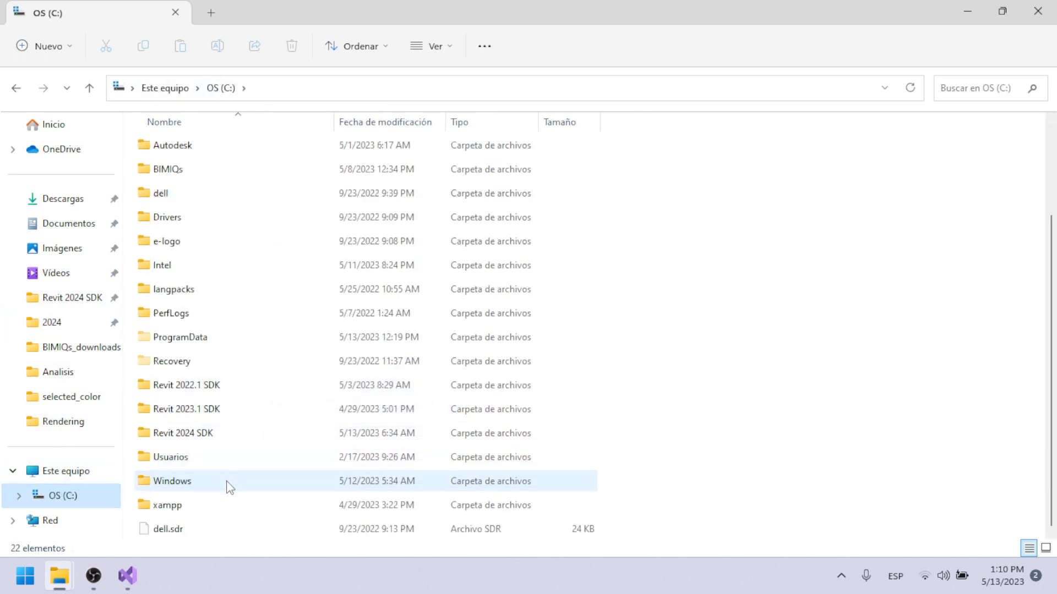
pyautogui.doubleClick(205, 461)
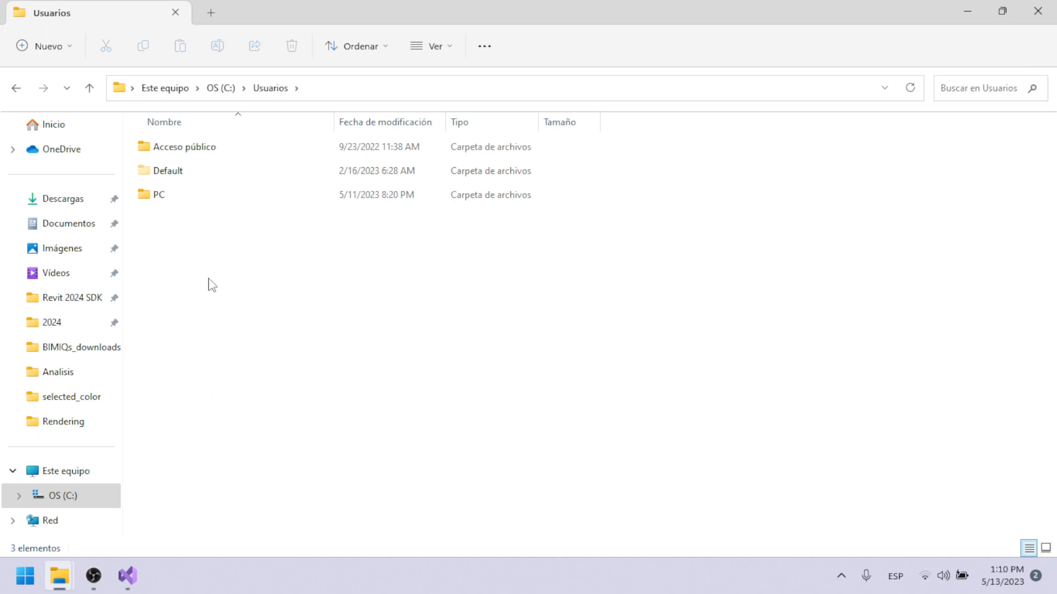
pyautogui.doubleClick(189, 197)
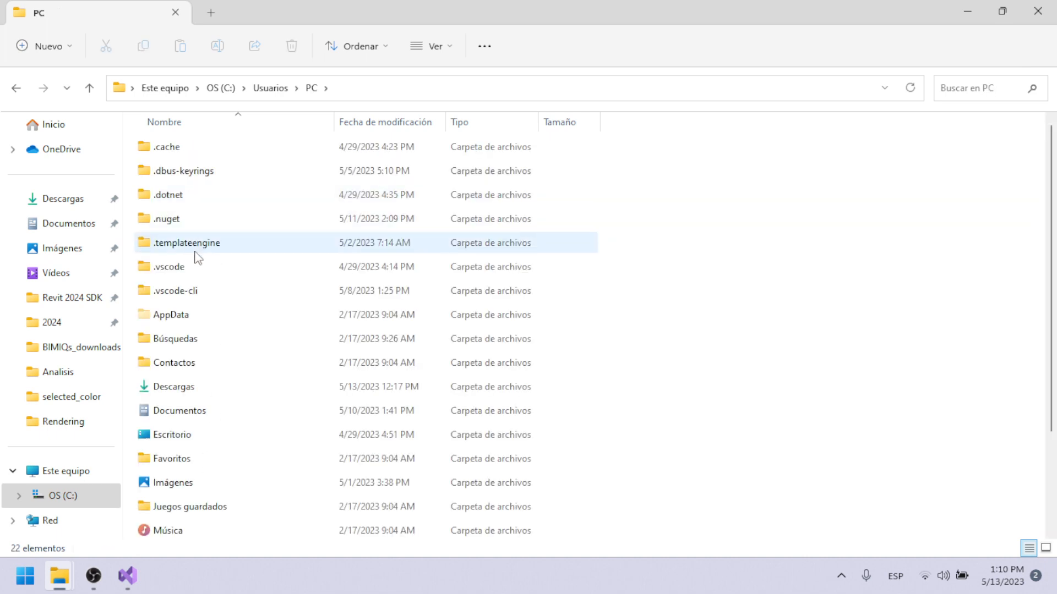
pyautogui.doubleClick(195, 325)
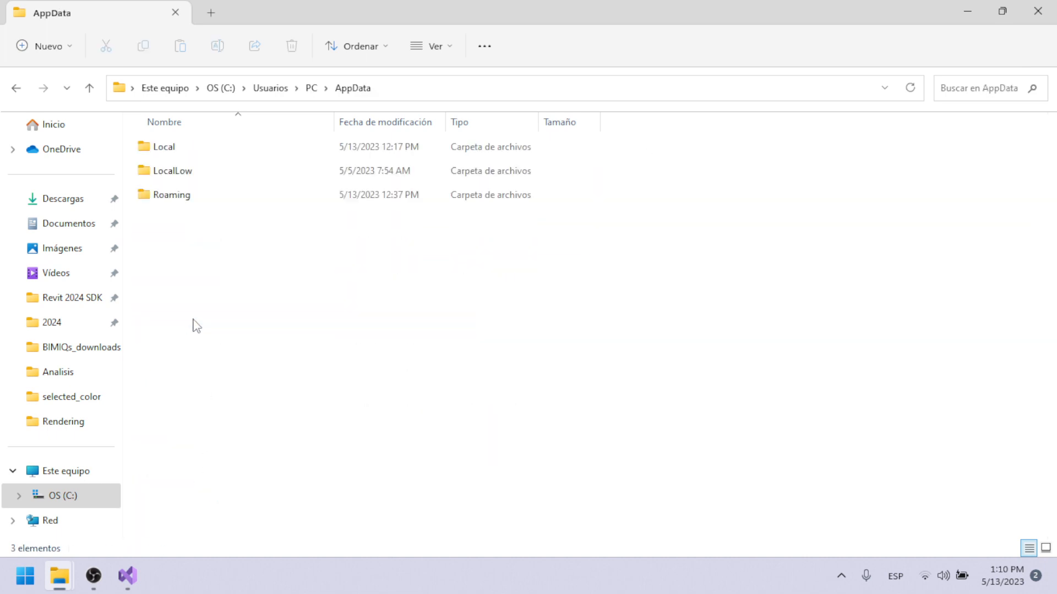
pyautogui.doubleClick(184, 205)
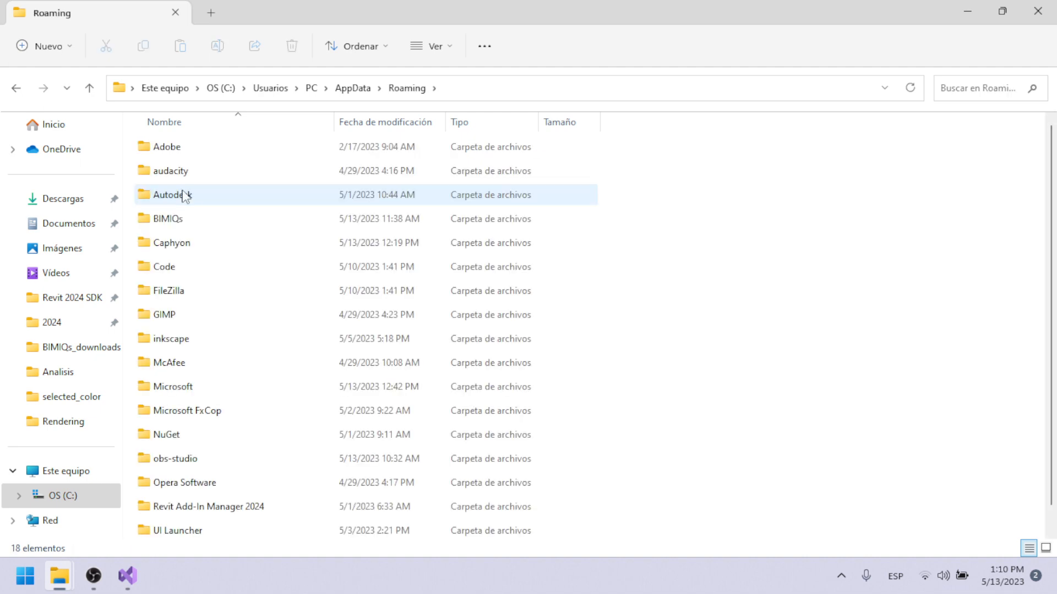
pyautogui.doubleClick(183, 201)
pyautogui.doubleClick(166, 270)
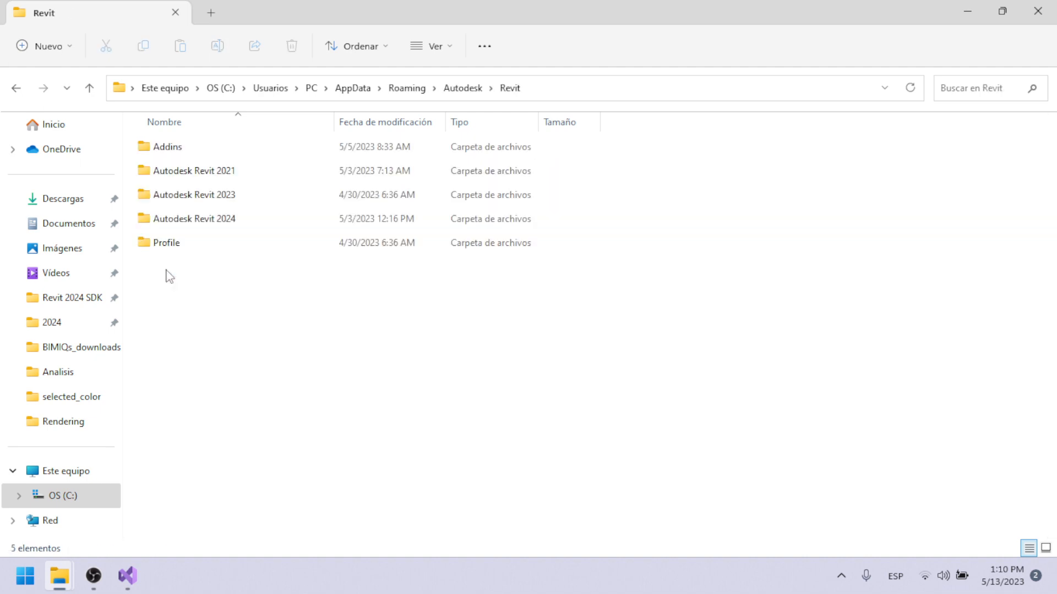
pyautogui.doubleClick(177, 156)
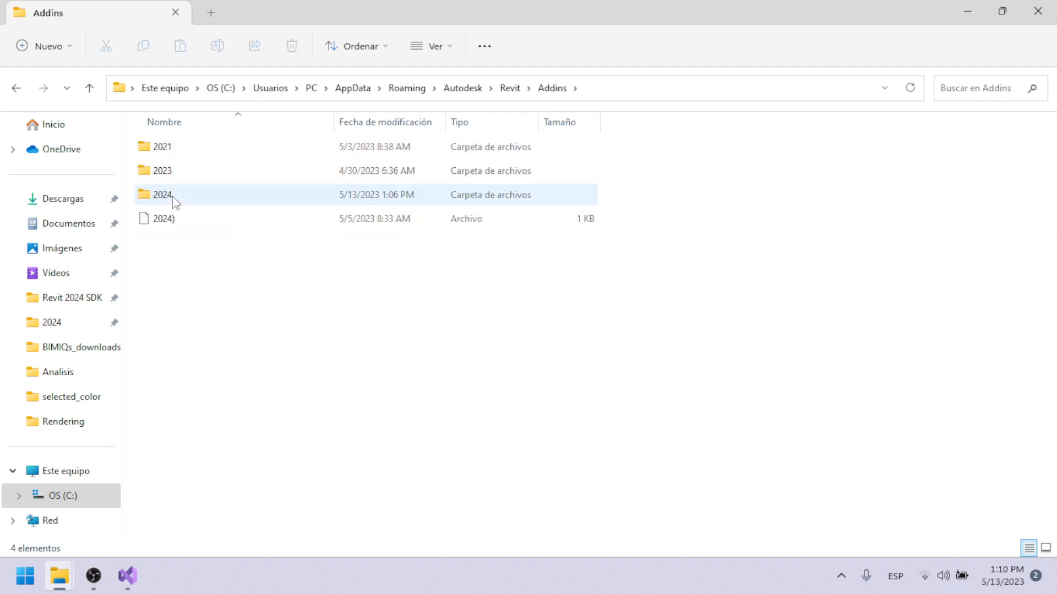
pyautogui.doubleClick(174, 199)
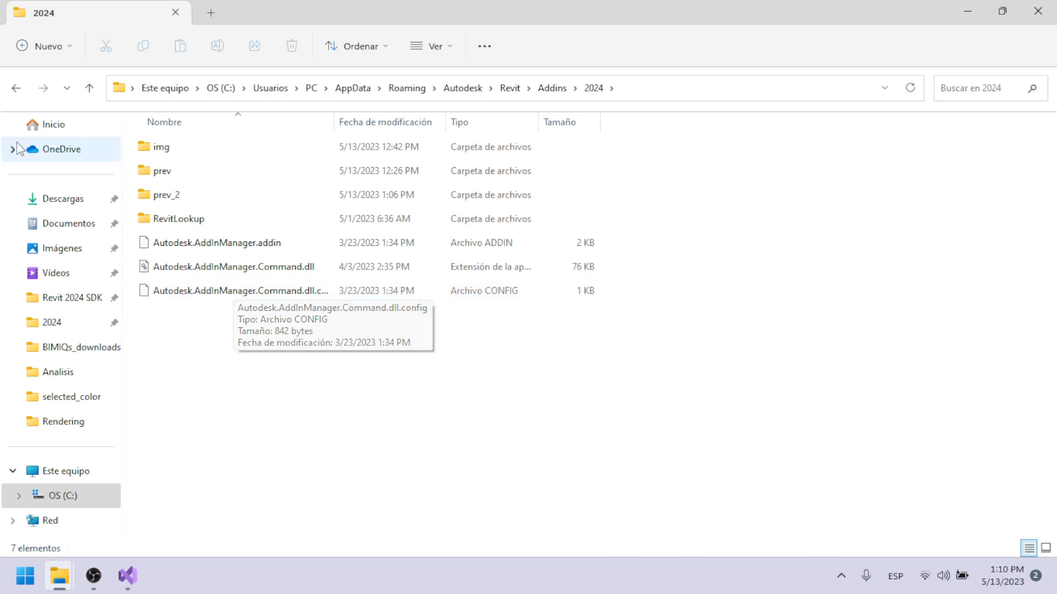
pyautogui.click(640, 92)
pyautogui.hotkey('ctrl', 'c')
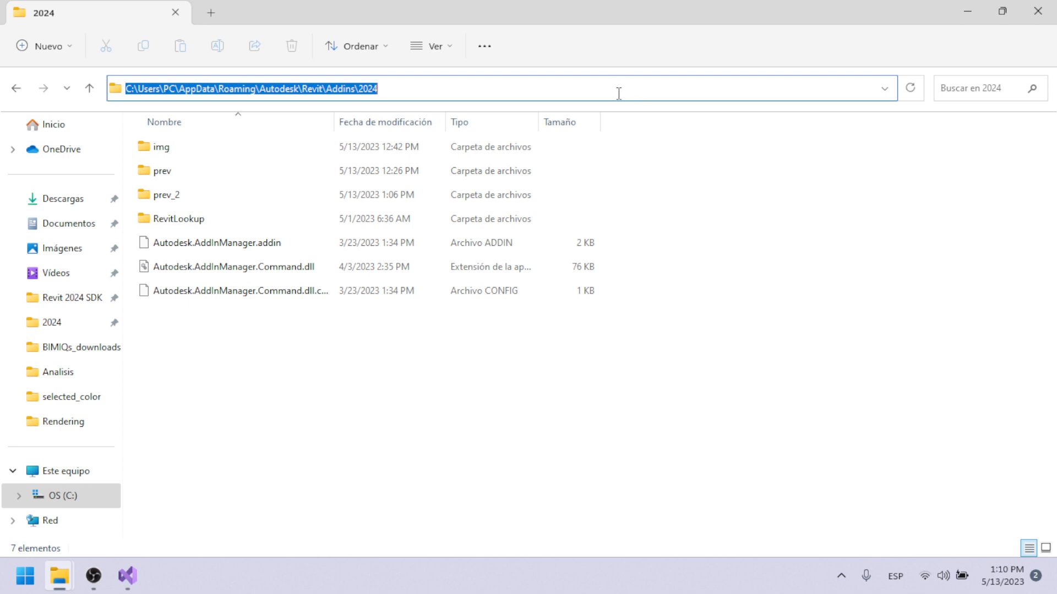
# Switch to Visual Studio and replace the Application Folder's DefaultLocation with the copied path C:\Users\PC\AppData\Roaming\Autodesk\Revit\Addins\2024.
pyautogui.moveTo(140, 574)
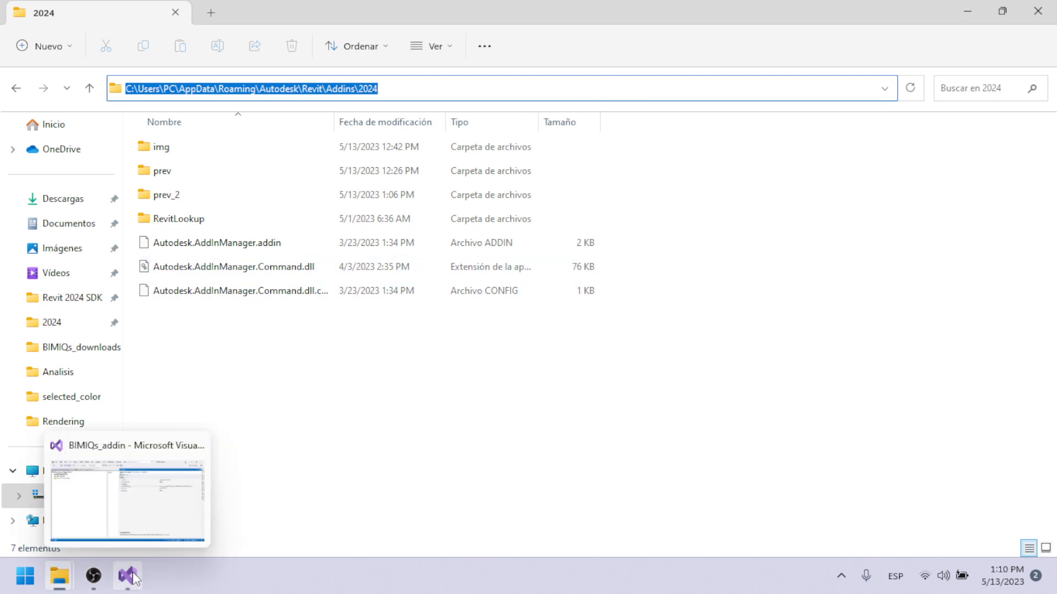
pyautogui.click(165, 507)
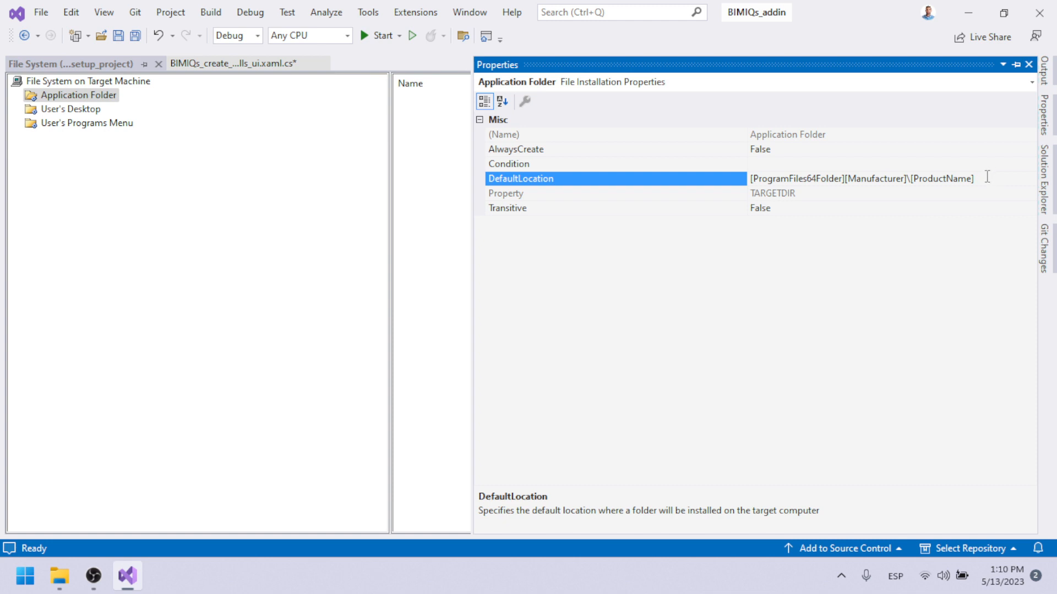
pyautogui.moveTo(986, 176); pyautogui.dragTo(750, 179)
pyautogui.hotkey('ctrl', 'v')
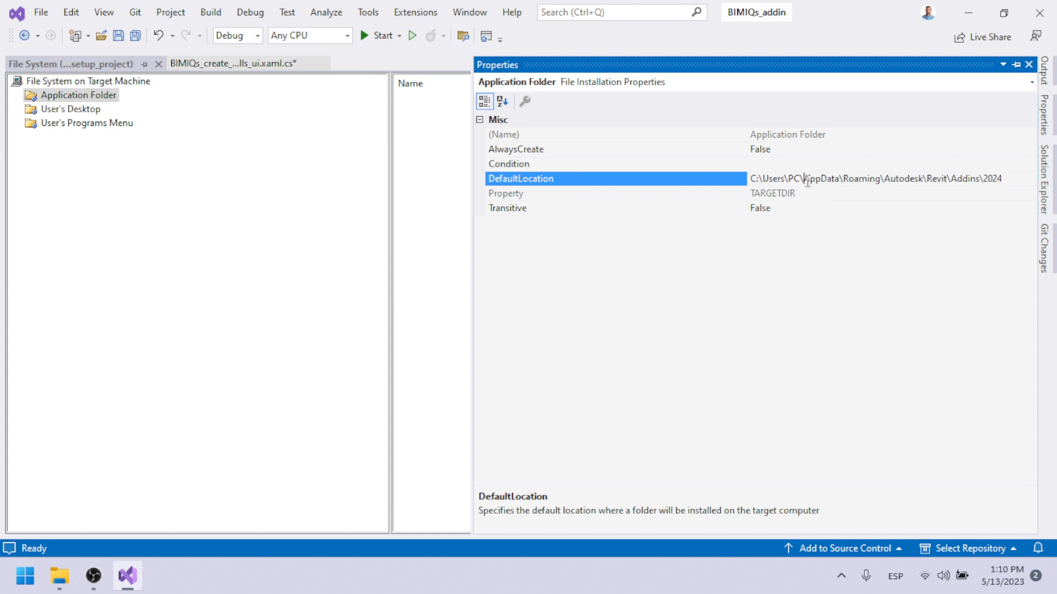
# Remove the user-specific start of the DefaultLocation path and bracket its first two folders, giving [AppData]\[Roaming]\Autodesk\Revit\Addins\2024.
pyautogui.moveTo(807, 181); pyautogui.dragTo(703, 196)
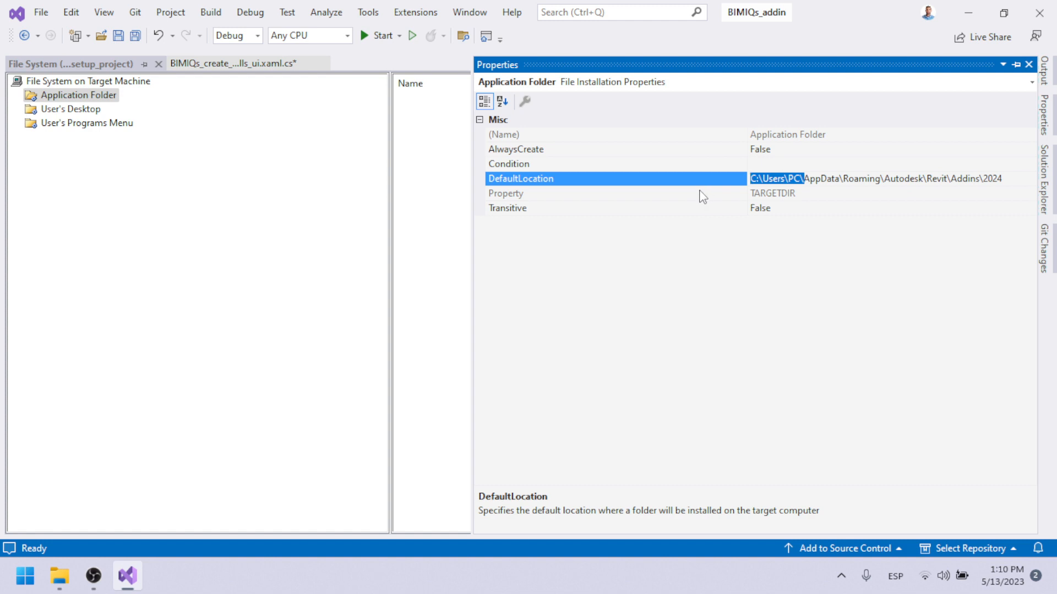
pyautogui.write('[')
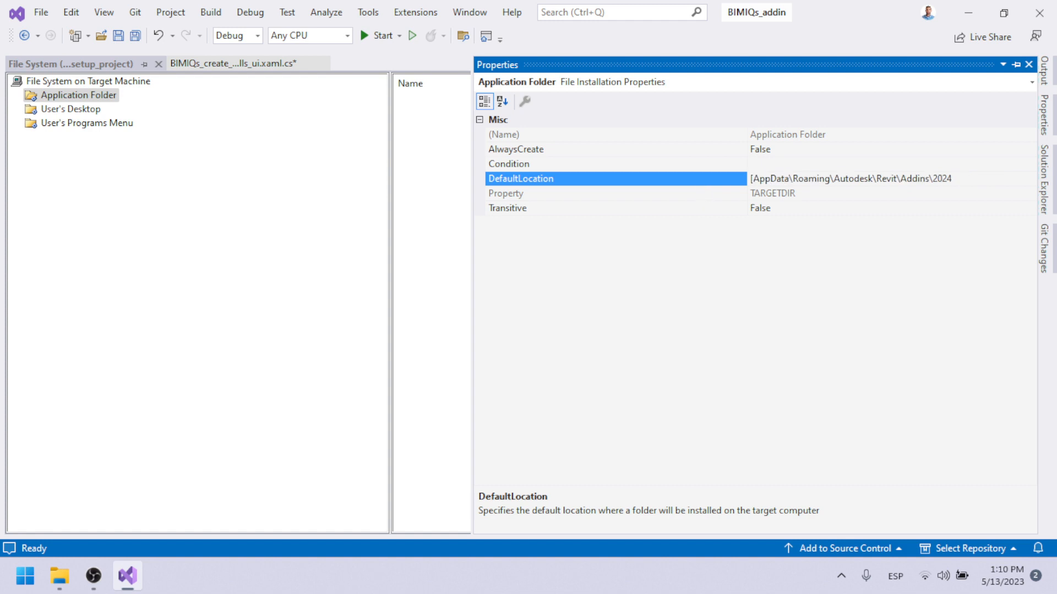
pyautogui.write(']')
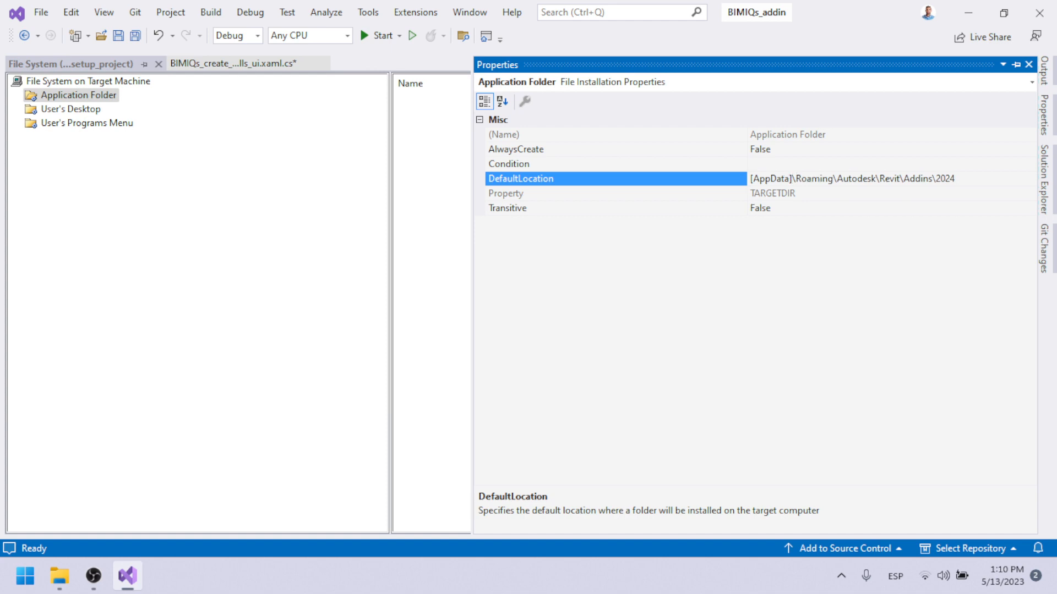
pyautogui.write('[')
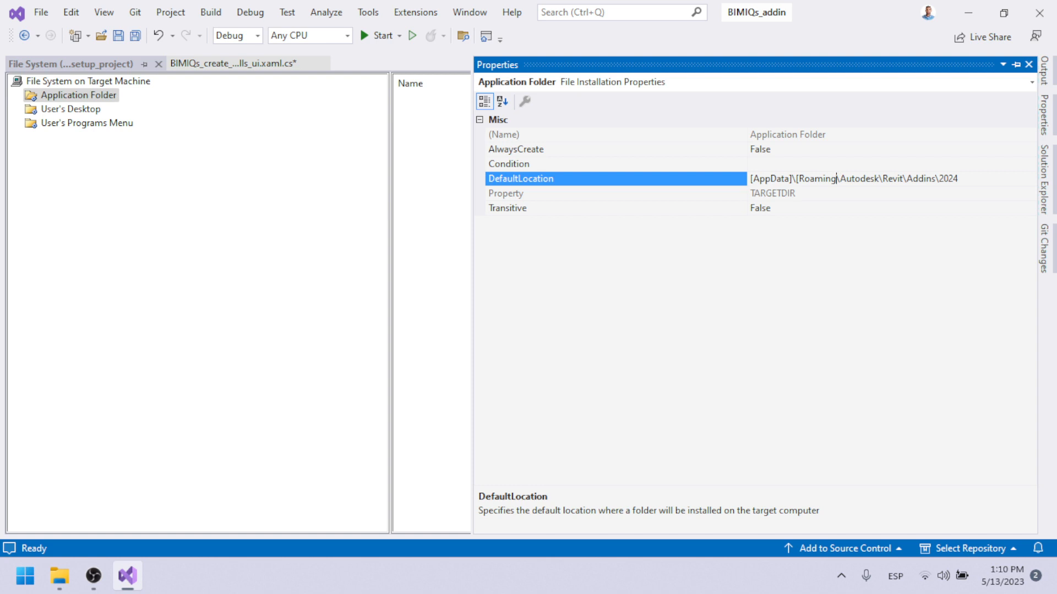
pyautogui.write(']')
# Open the file system of the existing BIMIQs_addin_setup project from one of its ribbon images to examine its folder structure and files.
pyautogui.click(1043, 179)
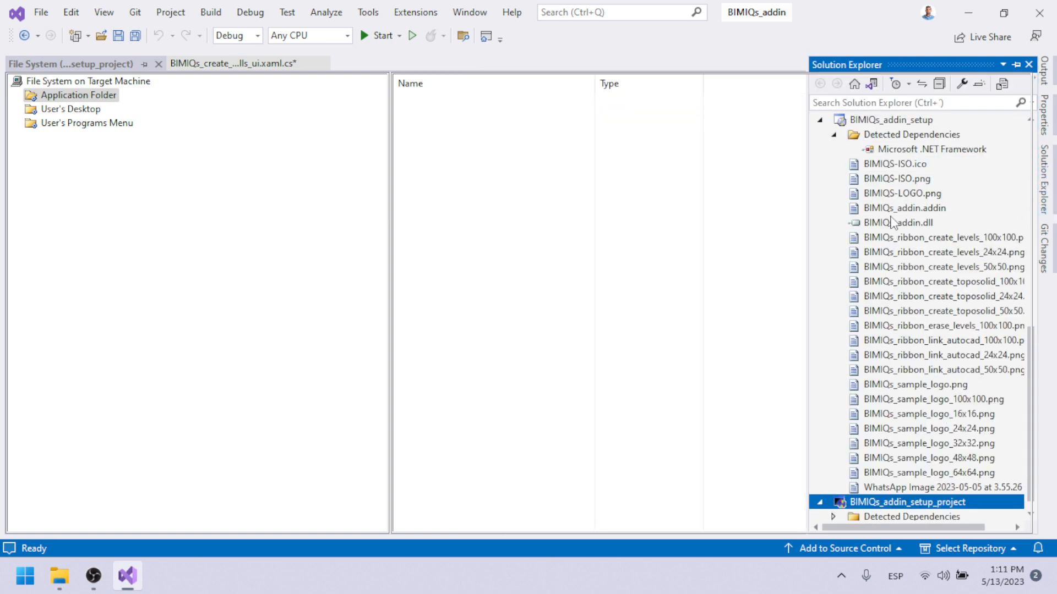
pyautogui.doubleClick(885, 123)
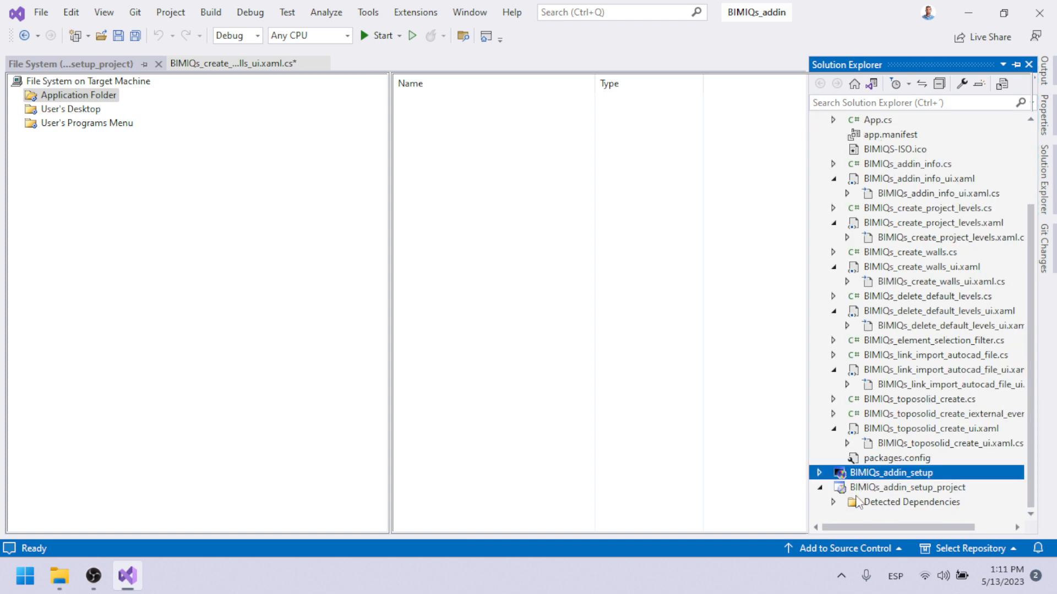
pyautogui.click(819, 472)
pyautogui.rightClick(894, 268)
pyautogui.click(882, 270)
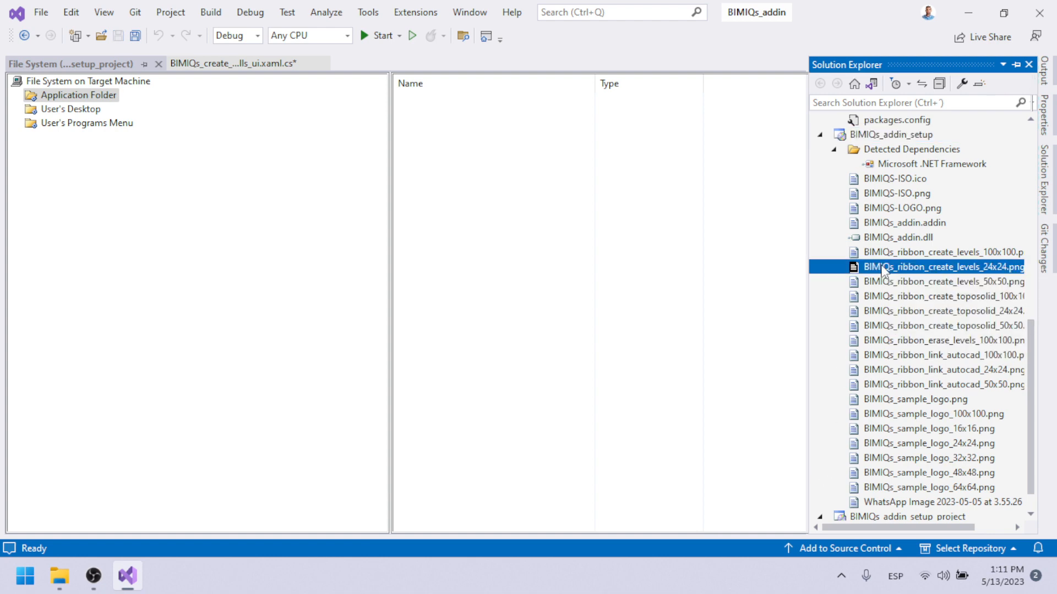
pyautogui.doubleClick(880, 269)
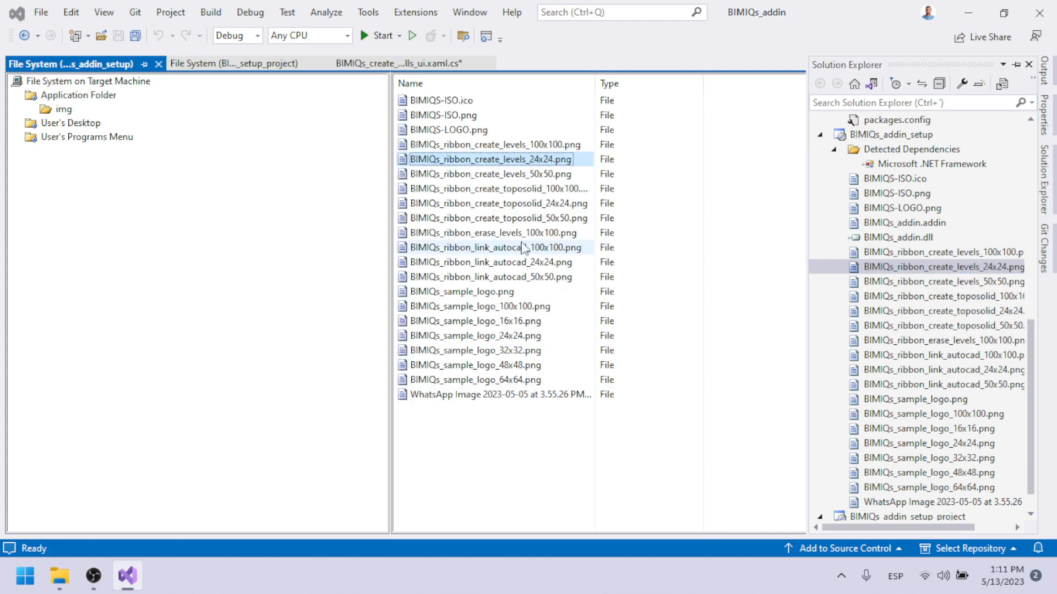
# Copy the AppDataFolder name from the DefaultLocation of the Application Folder in the existing BIMIQs_addin_setup project.
pyautogui.click(72, 98)
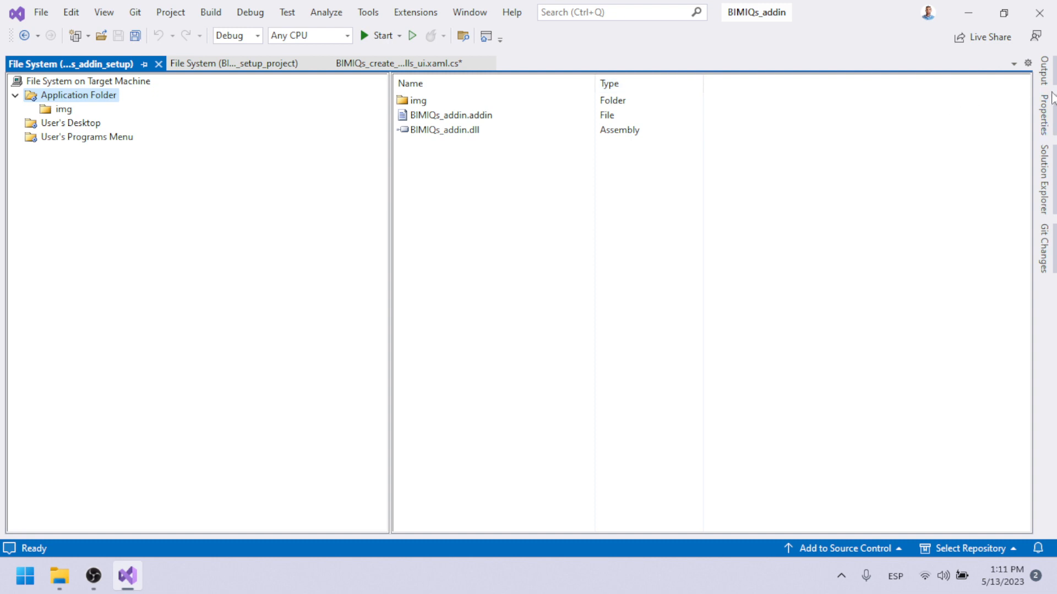
pyautogui.click(1044, 112)
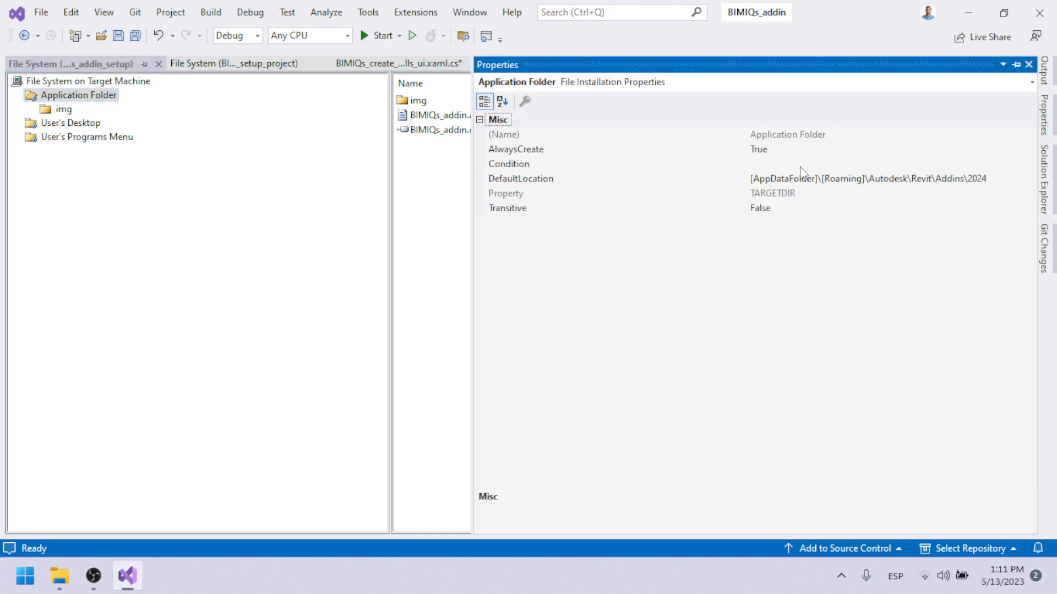
pyautogui.click(757, 182)
pyautogui.moveTo(753, 182); pyautogui.dragTo(808, 186)
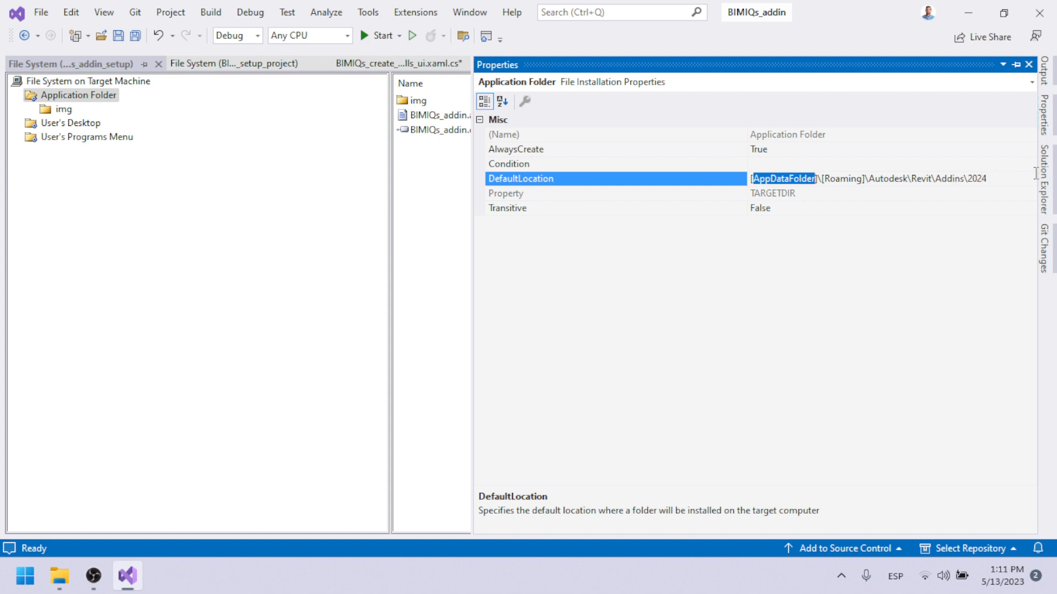
# Locate BIMIQs_addin_setup_project in the solution and return to its file system view.
pyautogui.moveTo(1039, 183)
pyautogui.scroll(-1, 921, 339)
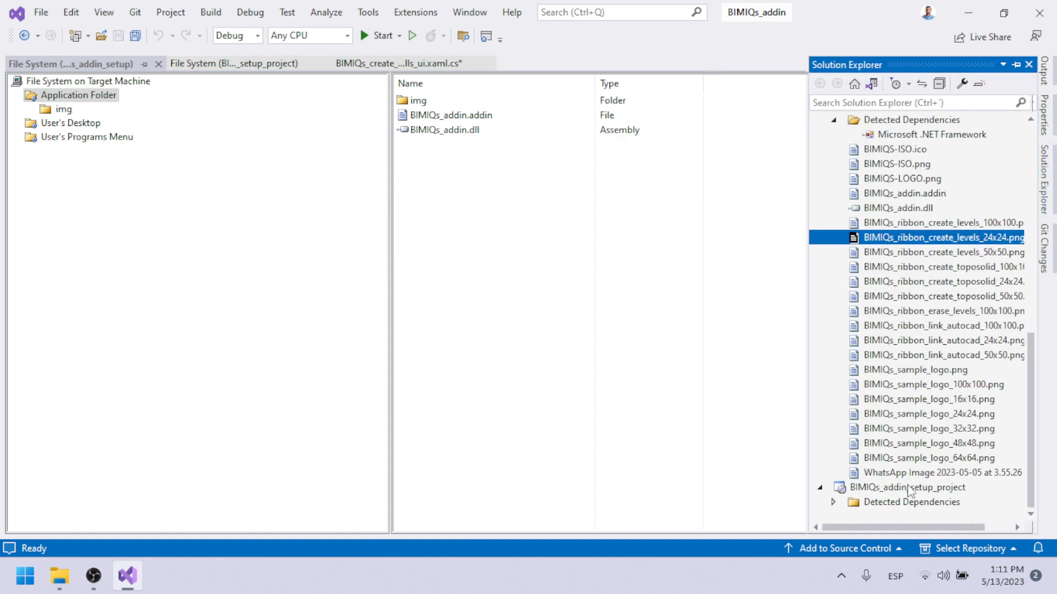
pyautogui.click(840, 505)
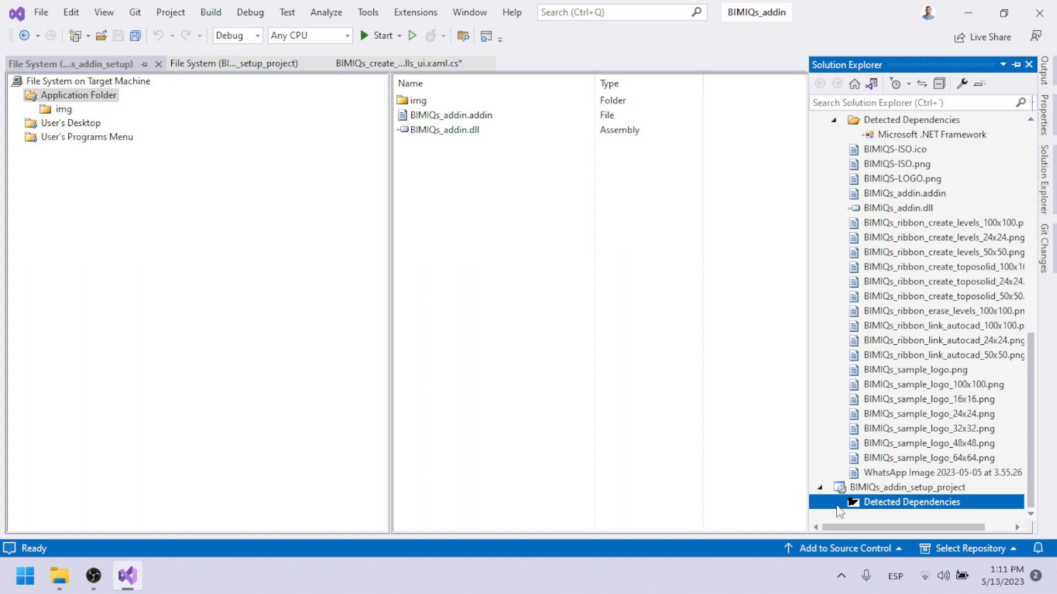
pyautogui.doubleClick(890, 488)
pyautogui.click(891, 491)
pyautogui.doubleClick(889, 501)
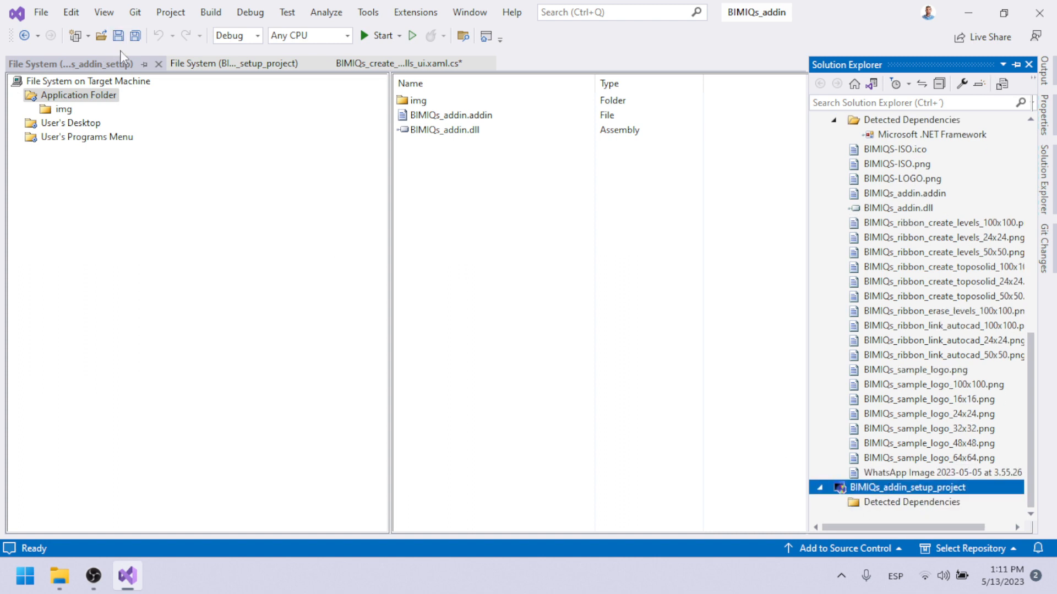
pyautogui.click(262, 61)
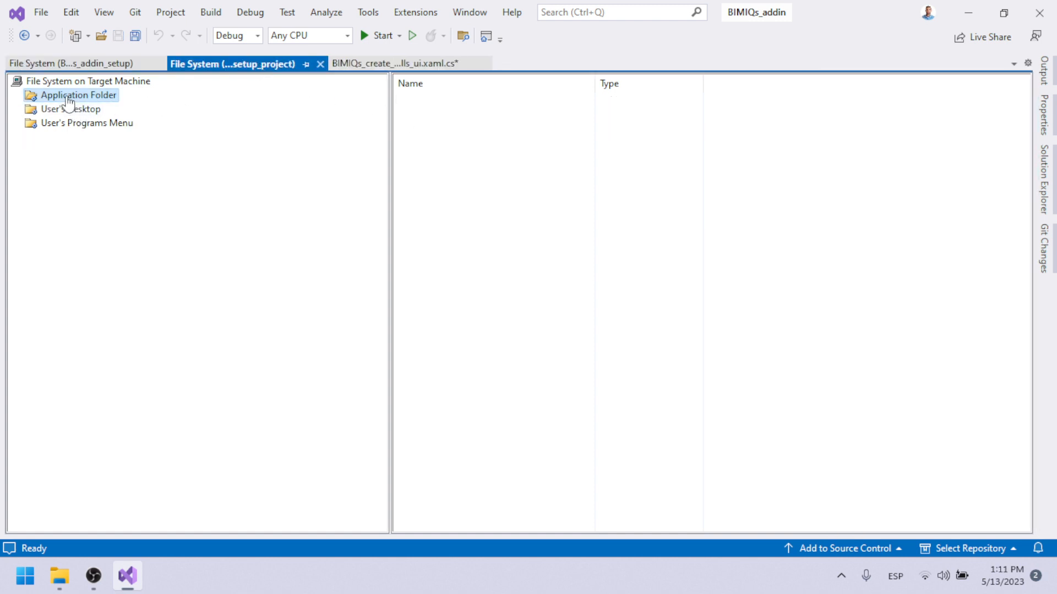
# Replace AppData with the copied AppDataFolder in the new project's Application Folder DefaultLocation, giving [AppDataFolder]\[Roaming]\Autodesk\Revit\Addins\2024.
pyautogui.rightClick(108, 98)
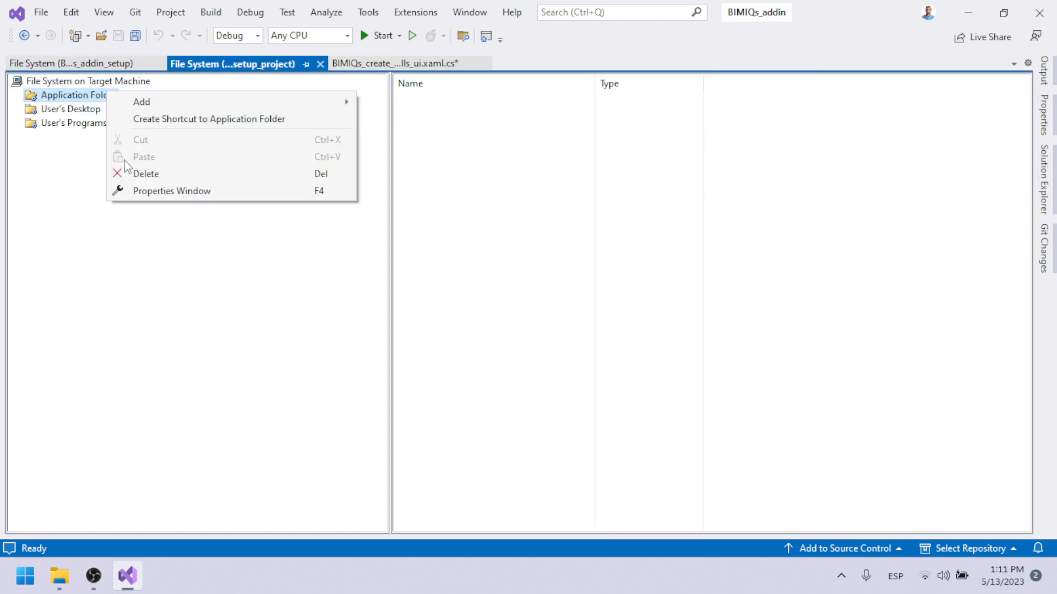
pyautogui.click(145, 191)
pyautogui.click(785, 179)
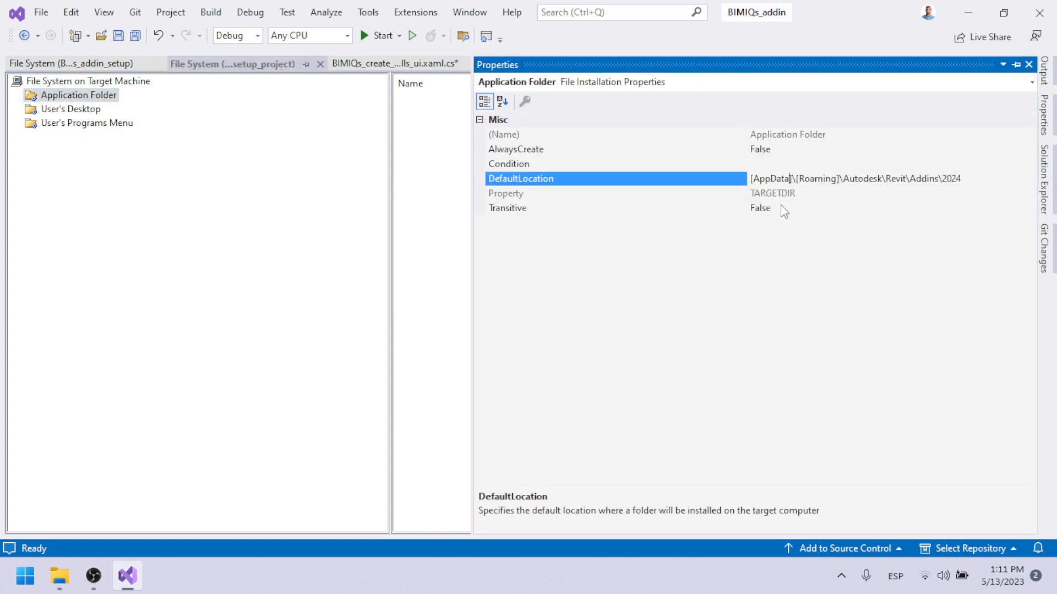
pyautogui.write('AppDataFolder')
pyautogui.moveTo(790, 183); pyautogui.dragTo(758, 183)
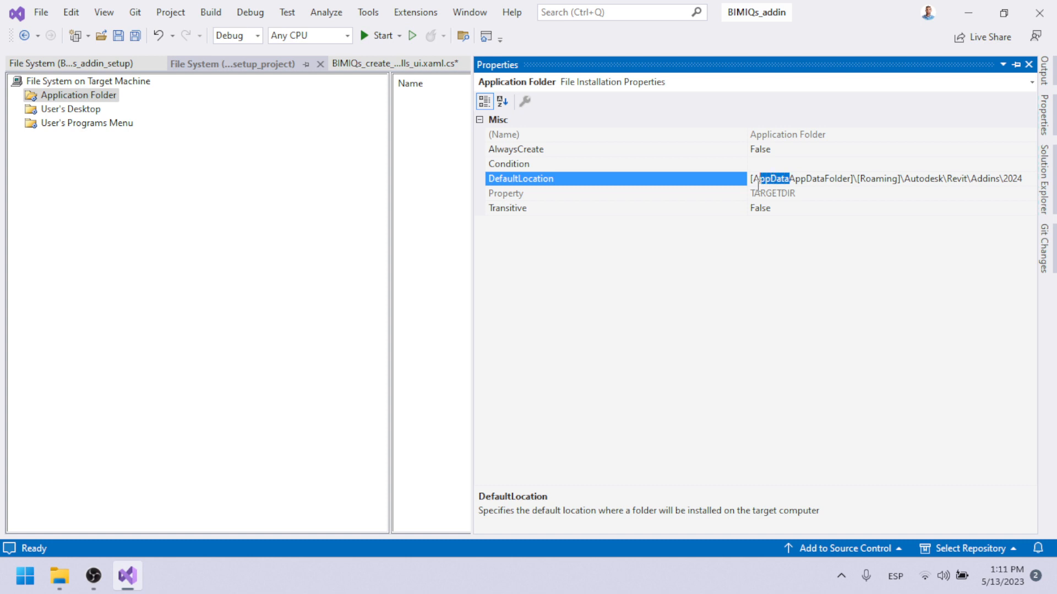
pyautogui.press('BackSpace')
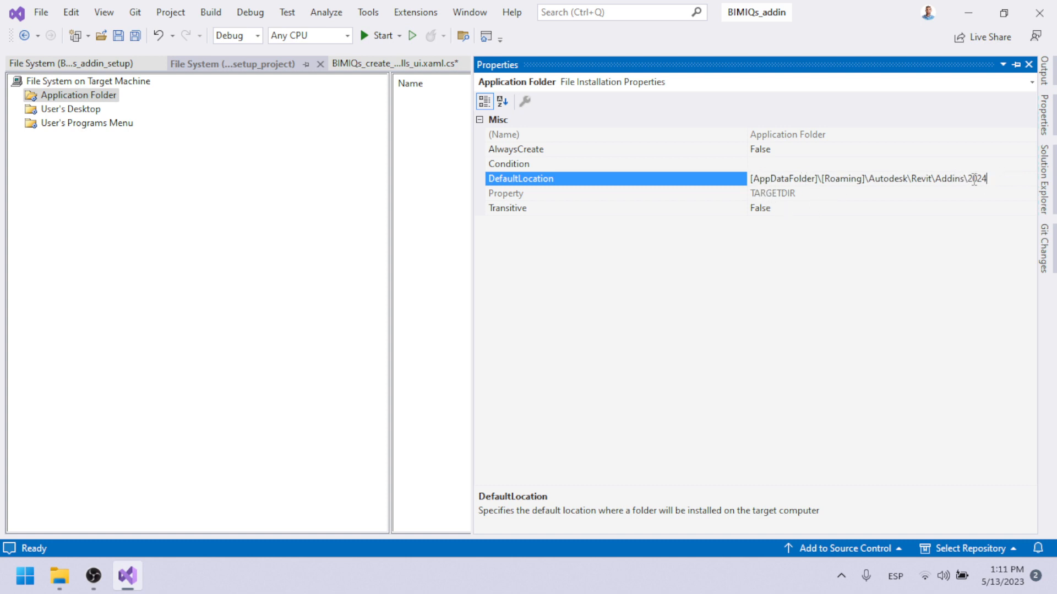
pyautogui.press('Return')
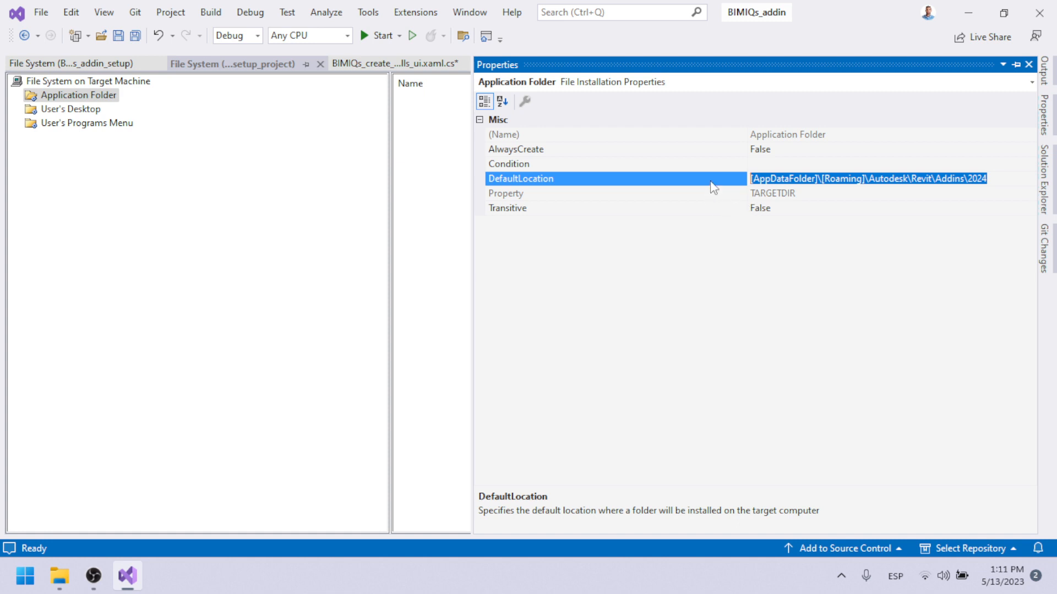
# Add the files BIMIQs_addin.addin and BIMIQs_addin.dll from the Addins\2024\prev folder to the Application Folder.
pyautogui.click(443, 148)
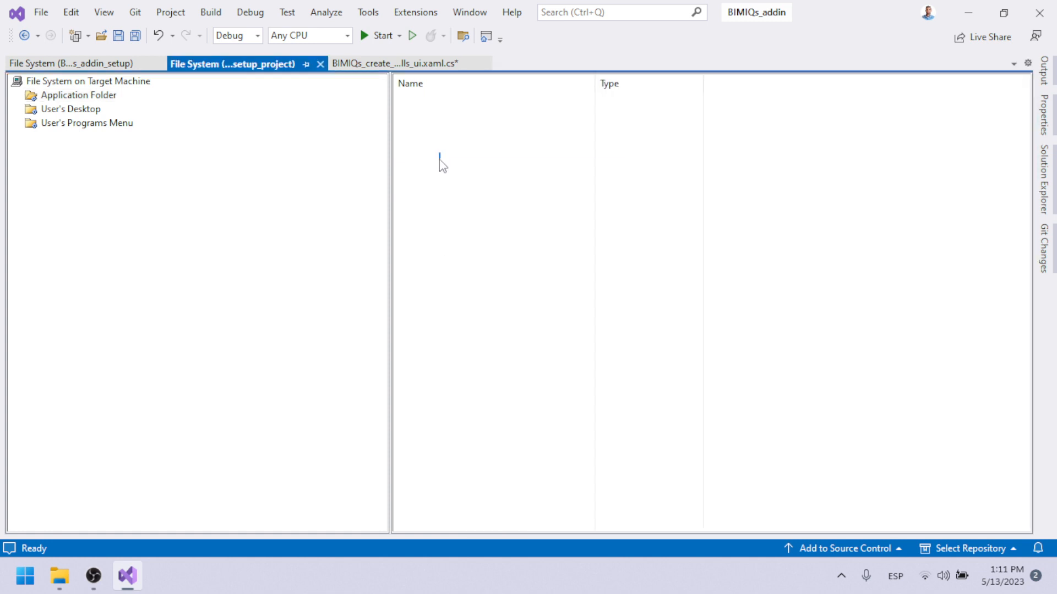
pyautogui.rightClick(439, 161)
pyautogui.moveTo(471, 180)
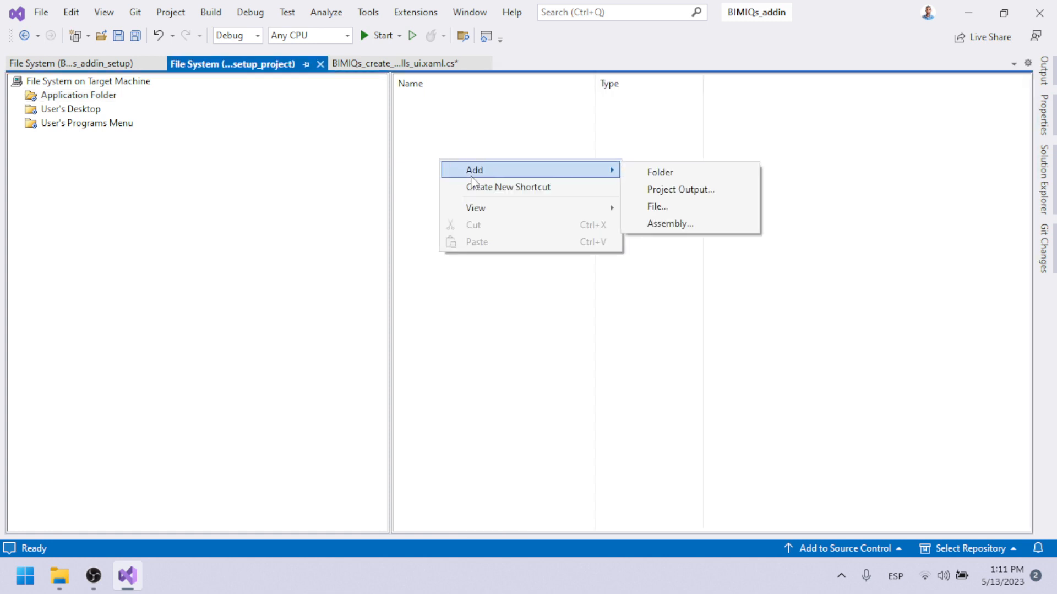
pyautogui.click(716, 209)
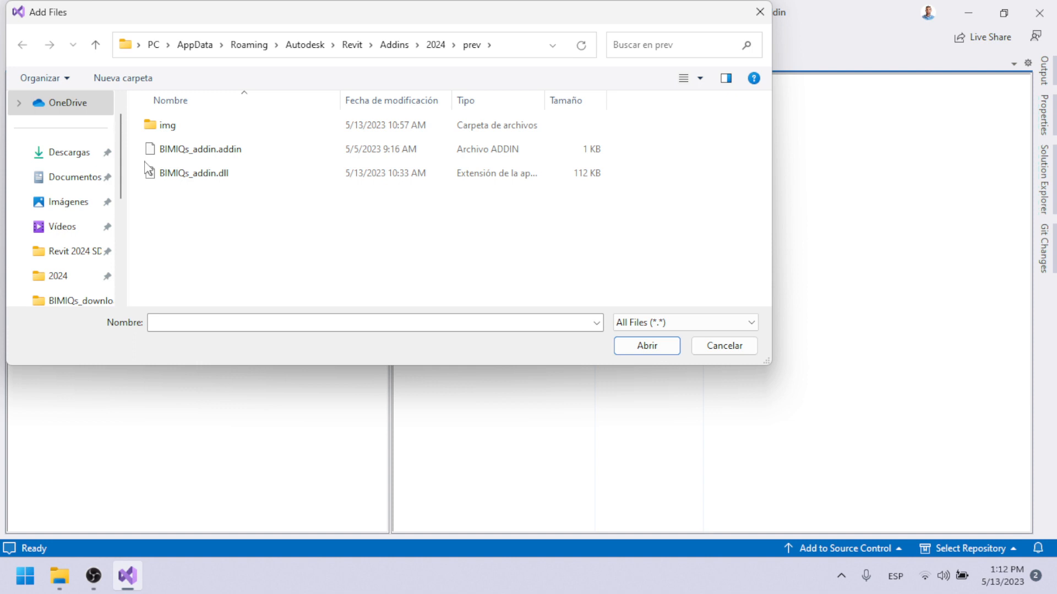
pyautogui.click(182, 174)
pyautogui.keyDown('ctrl'); pyautogui.click(176, 150); pyautogui.keyUp('ctrl')
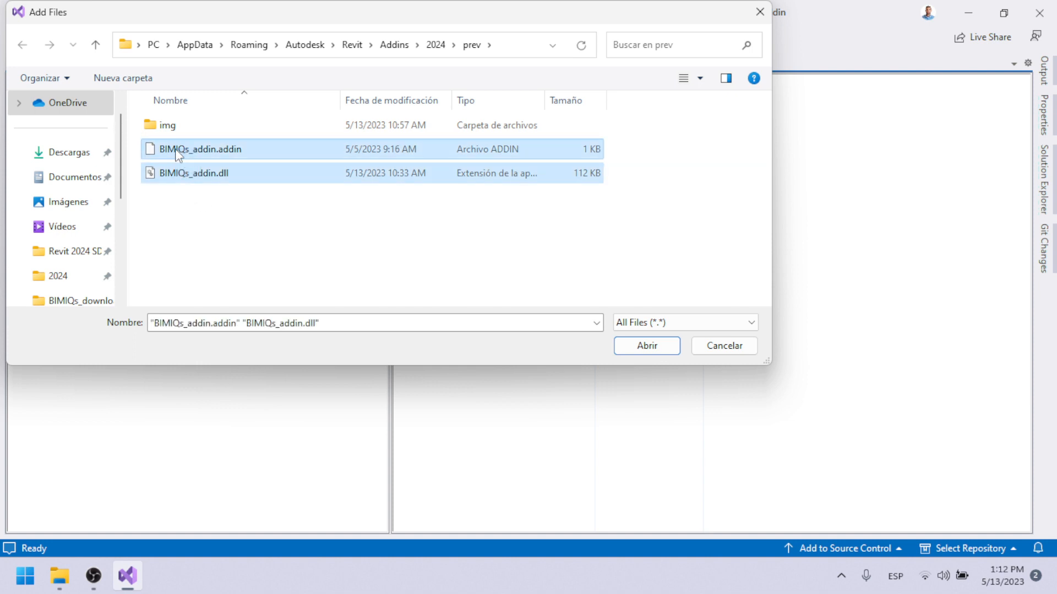
pyautogui.click(626, 349)
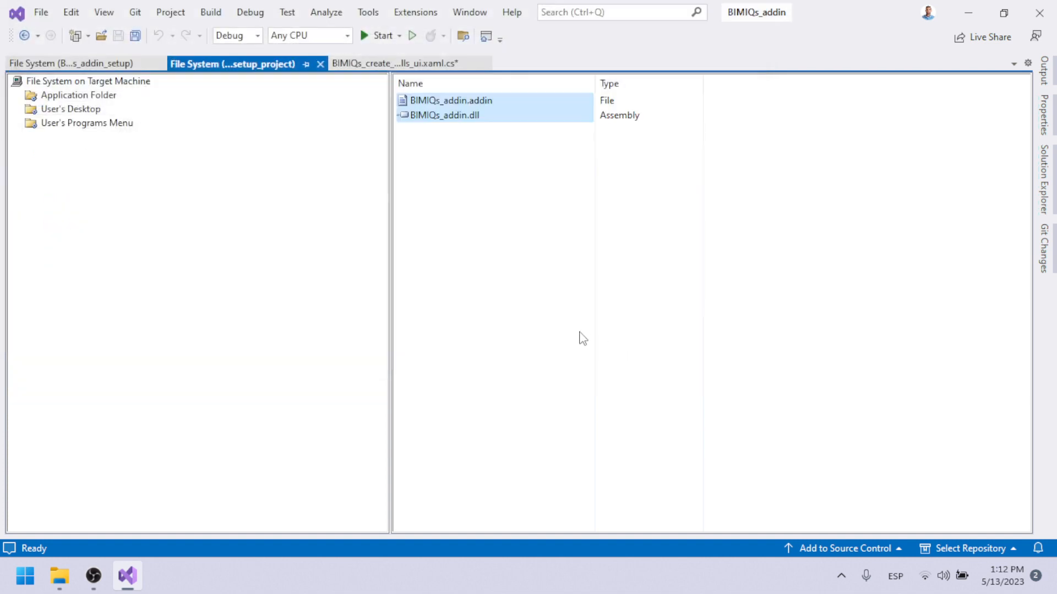
pyautogui.click(456, 162)
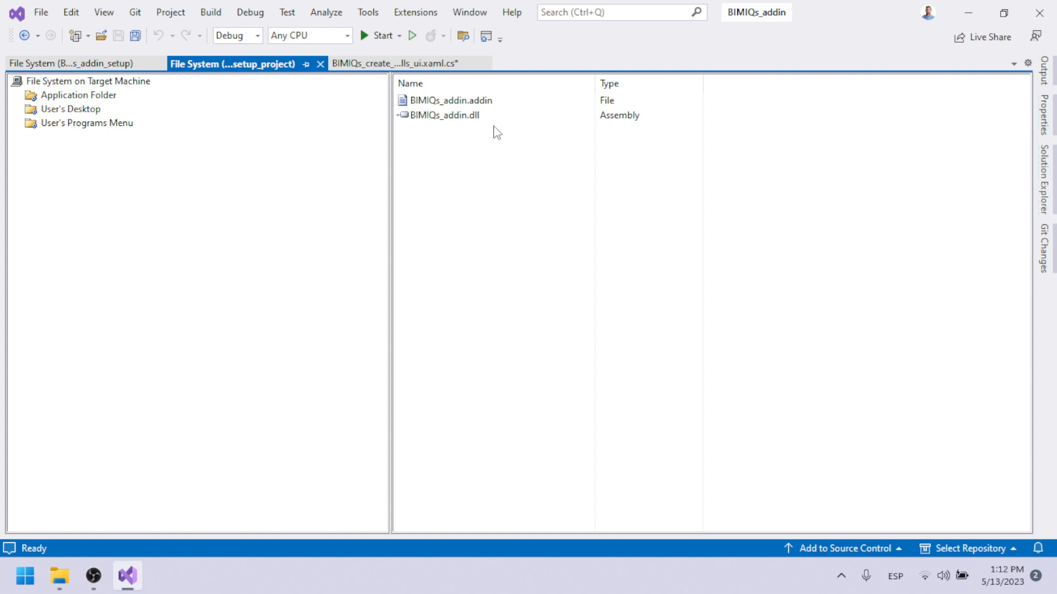
# Create a subfolder named img inside the Application Folder.
pyautogui.rightClick(461, 151)
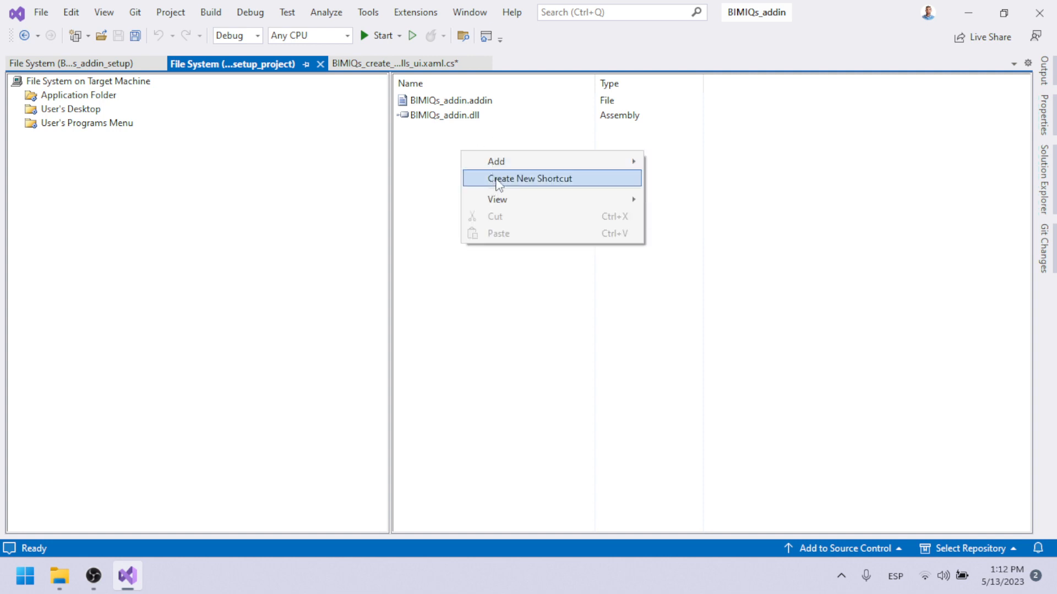
pyautogui.moveTo(497, 163)
pyautogui.click(695, 164)
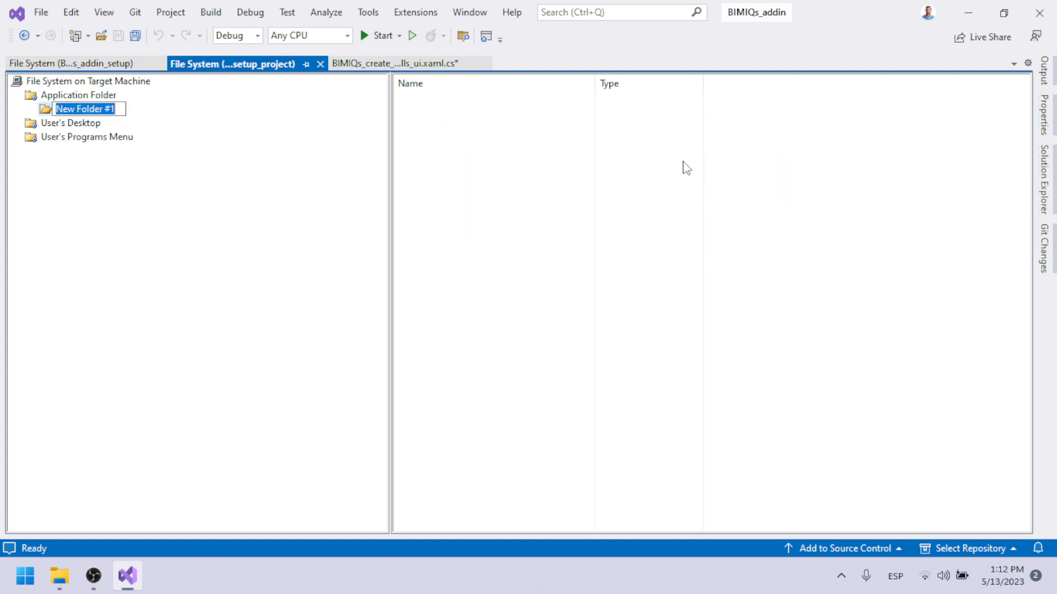
pyautogui.write('img')
pyautogui.press('Return')
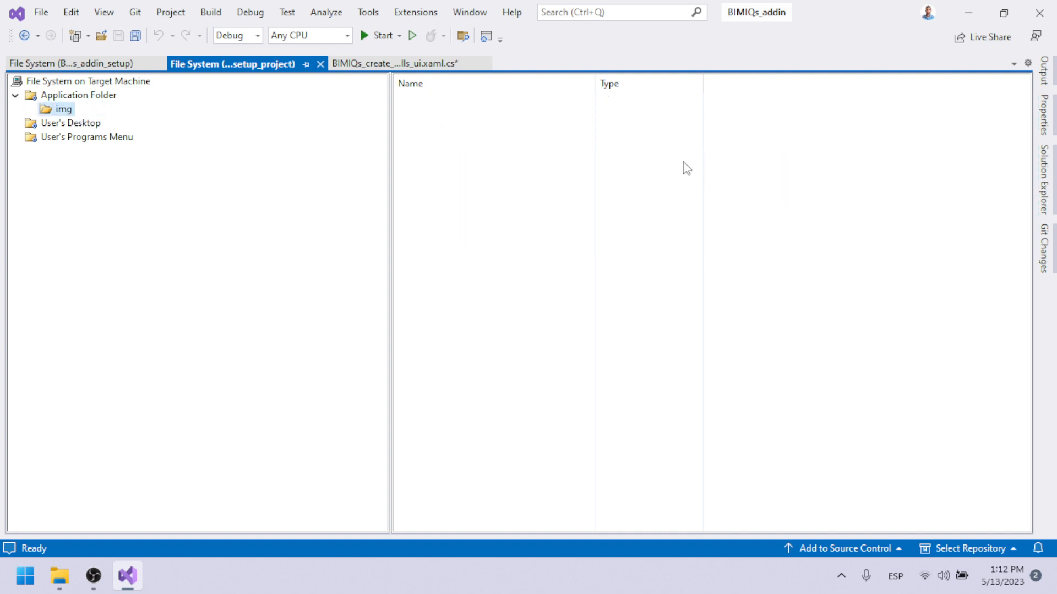
# Add the range of images from BIMIQS-ISO.ico through BIMIQs_sample_logo.png in the Descargas folder to the img folder.
pyautogui.rightClick(487, 172)
pyautogui.moveTo(516, 175)
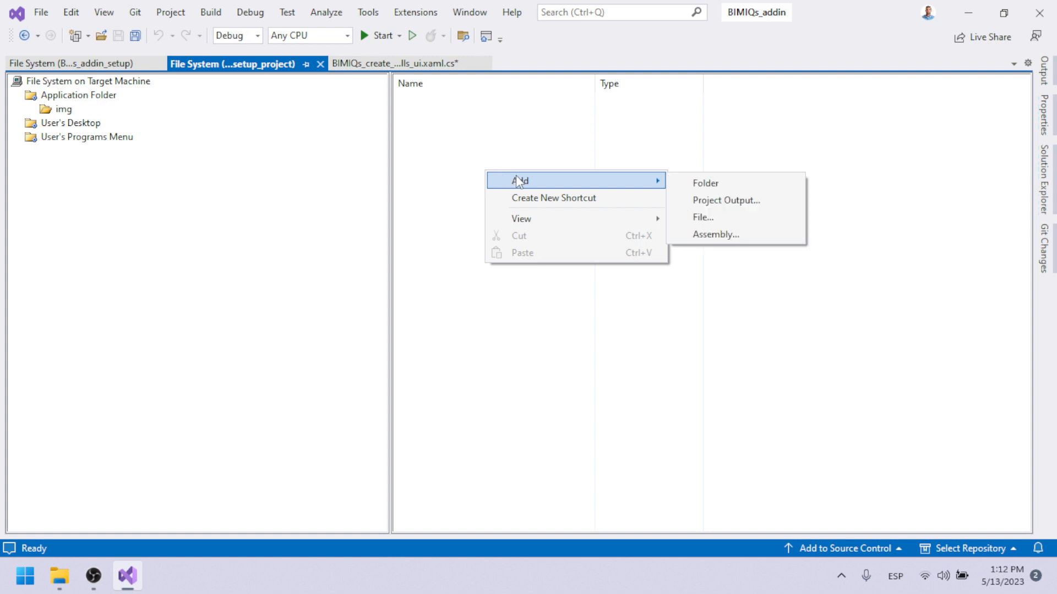
pyautogui.click(716, 219)
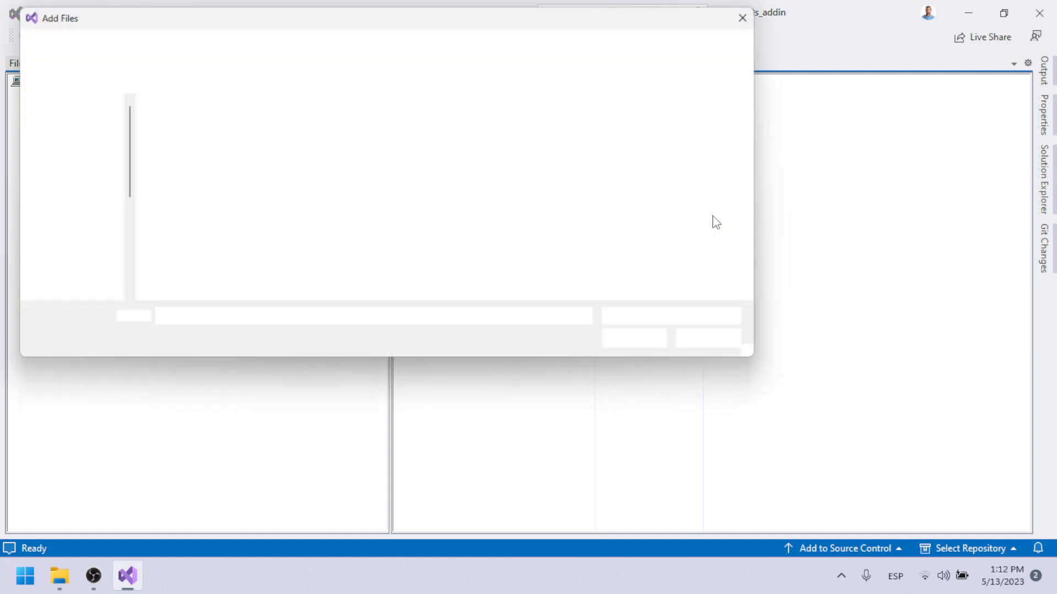
pyautogui.click(62, 154)
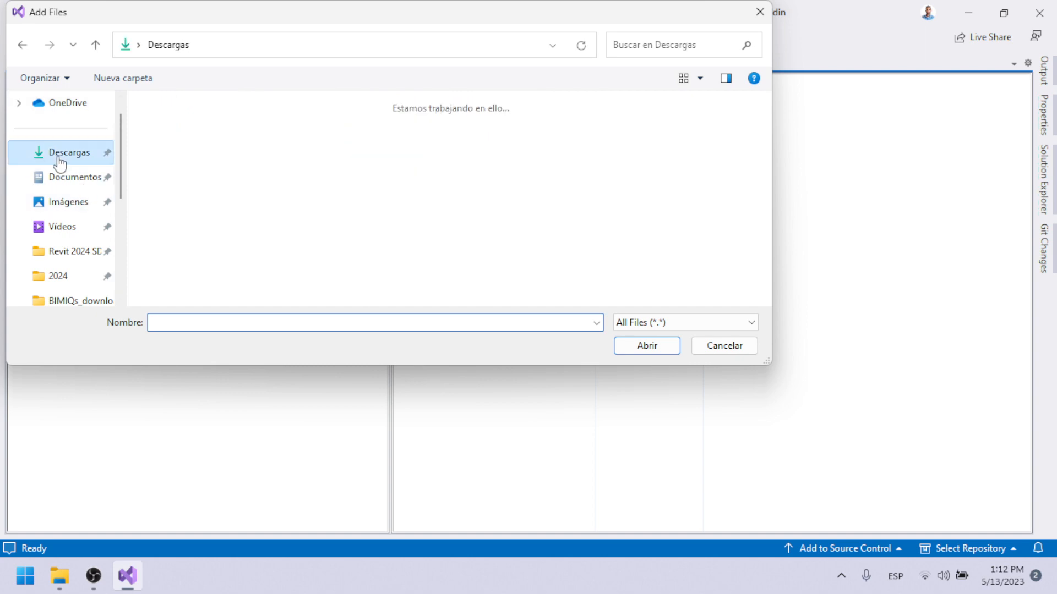
pyautogui.scroll(-5, 175, 179)
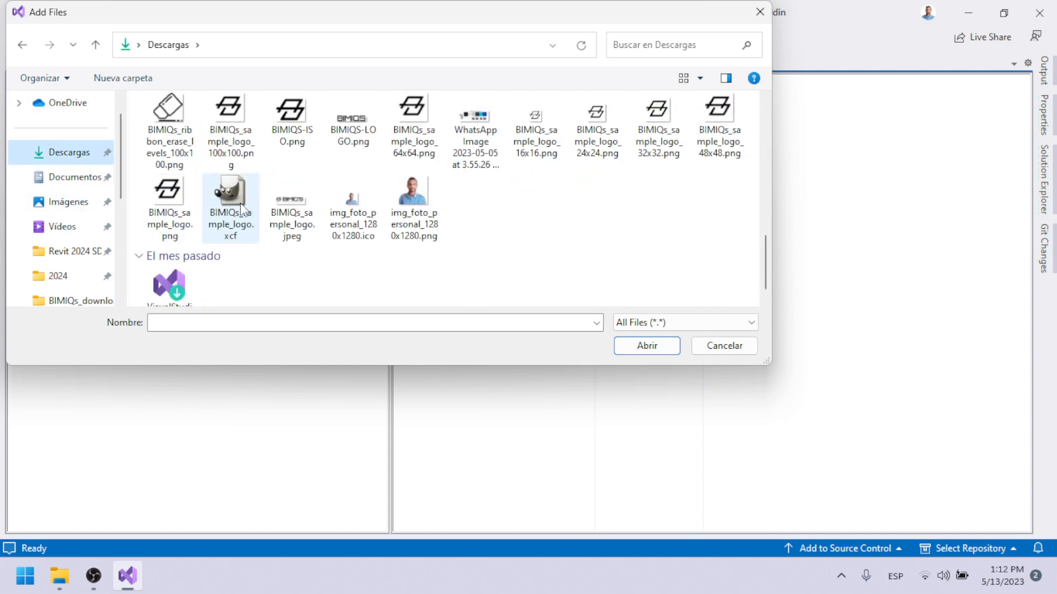
pyautogui.click(168, 181)
pyautogui.scroll(5, 169, 206)
pyautogui.scroll(-3, 171, 205)
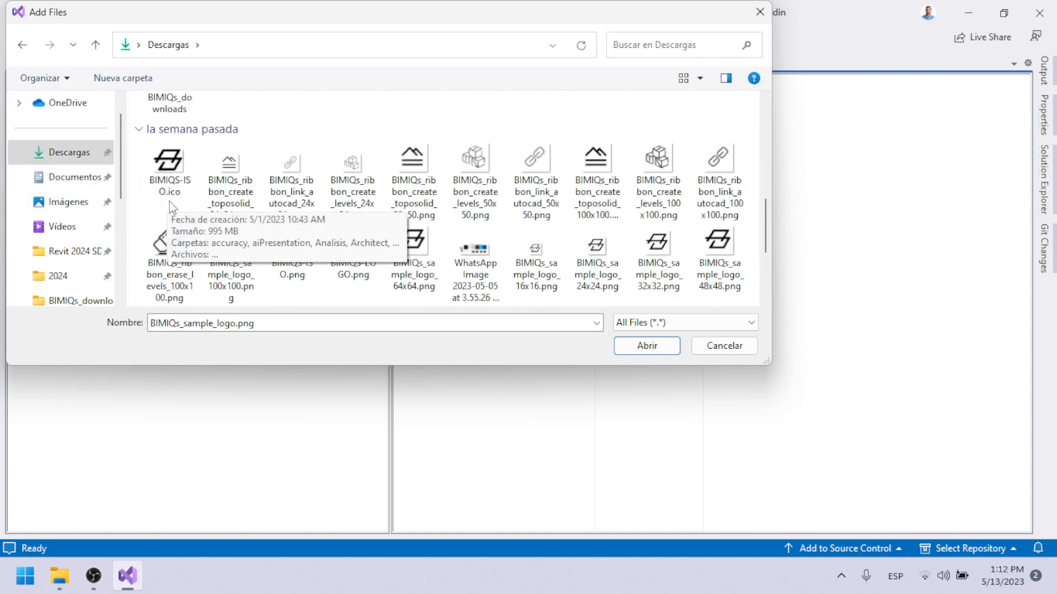
pyautogui.keyDown('ctrl'); pyautogui.click(163, 180); pyautogui.keyUp('ctrl')
pyautogui.scroll(-3, 184, 234)
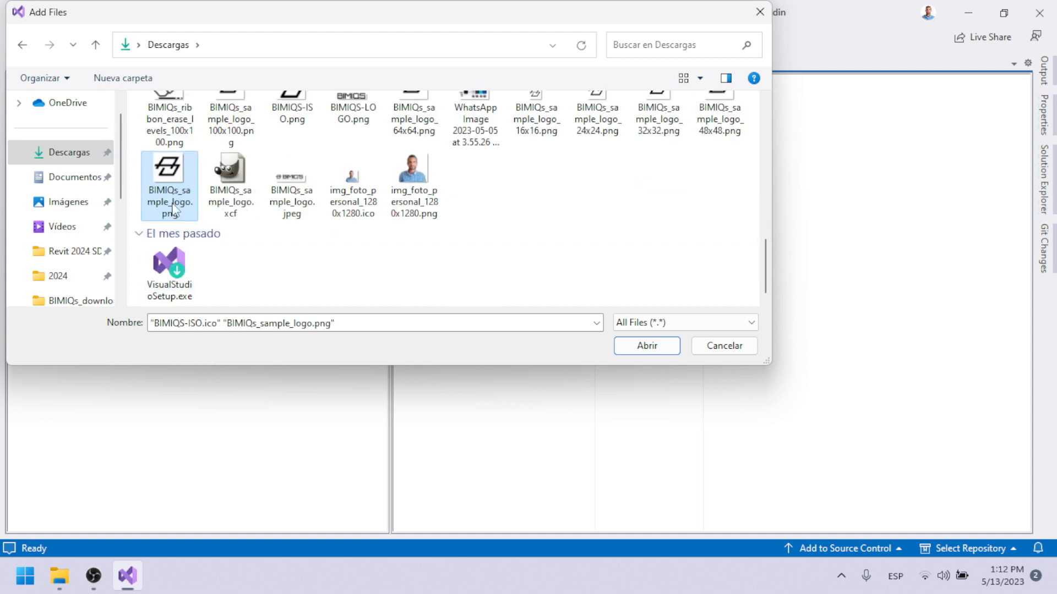
pyautogui.keyDown('shift'); pyautogui.click(178, 198); pyautogui.keyUp('shift')
pyautogui.click(633, 344)
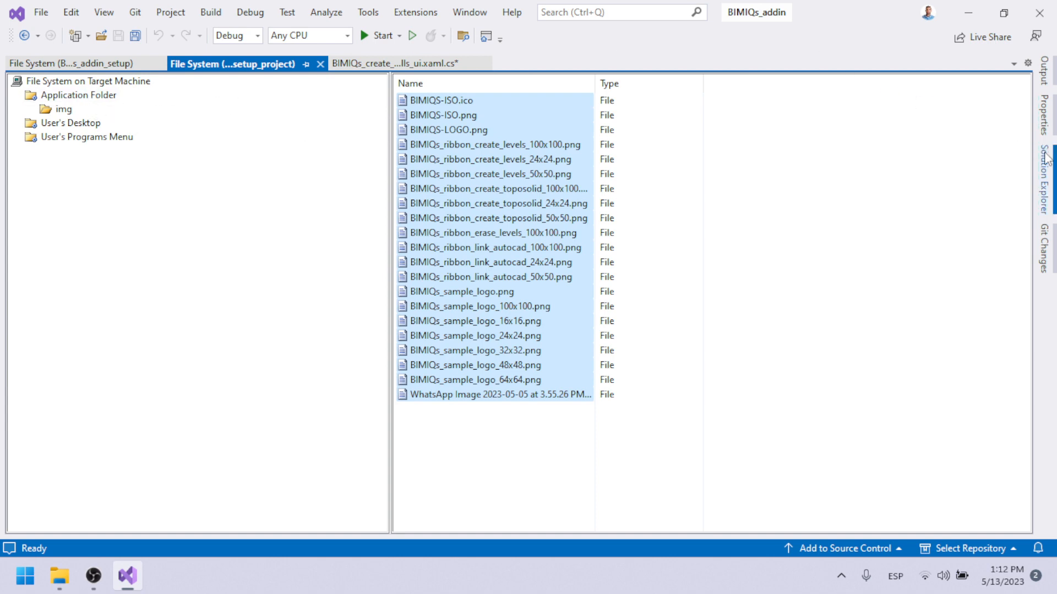
# Check the files in the Application Folder and solution tree, and build BIMIQs_addin_setup_project.
pyautogui.click(72, 95)
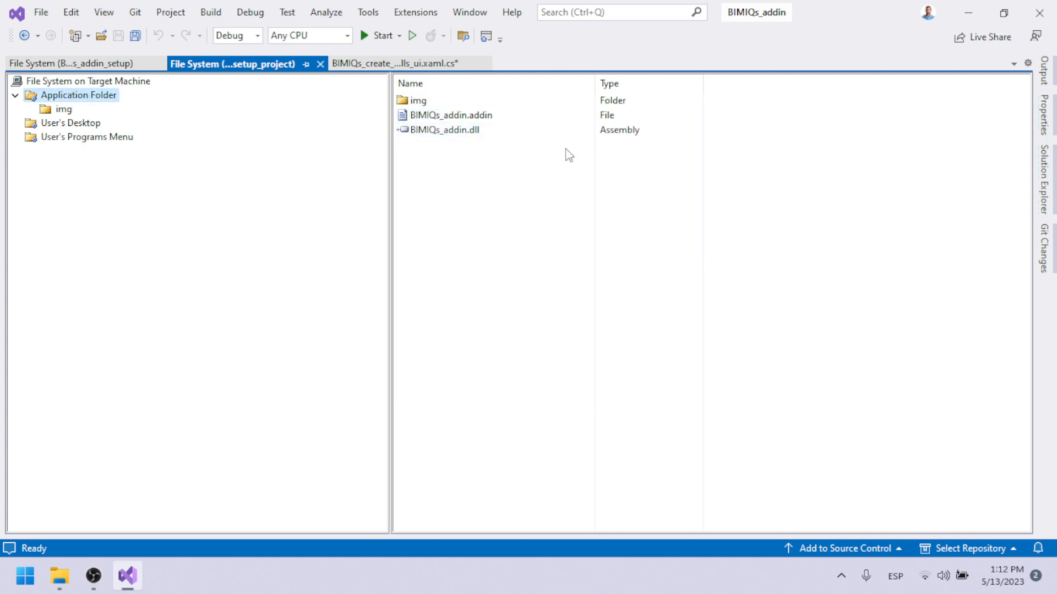
pyautogui.click(1044, 182)
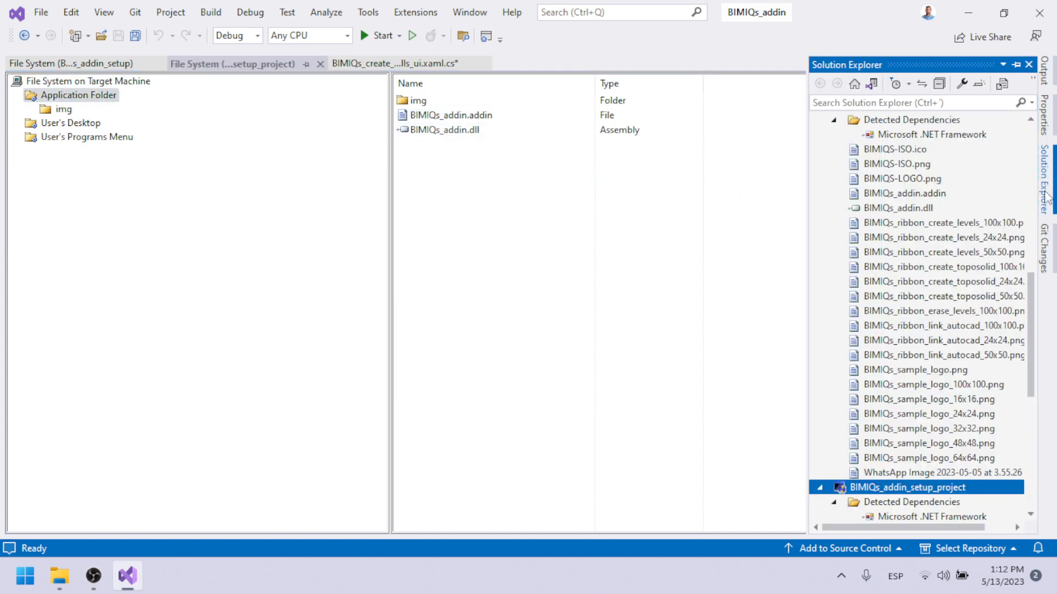
pyautogui.scroll(-8, 924, 358)
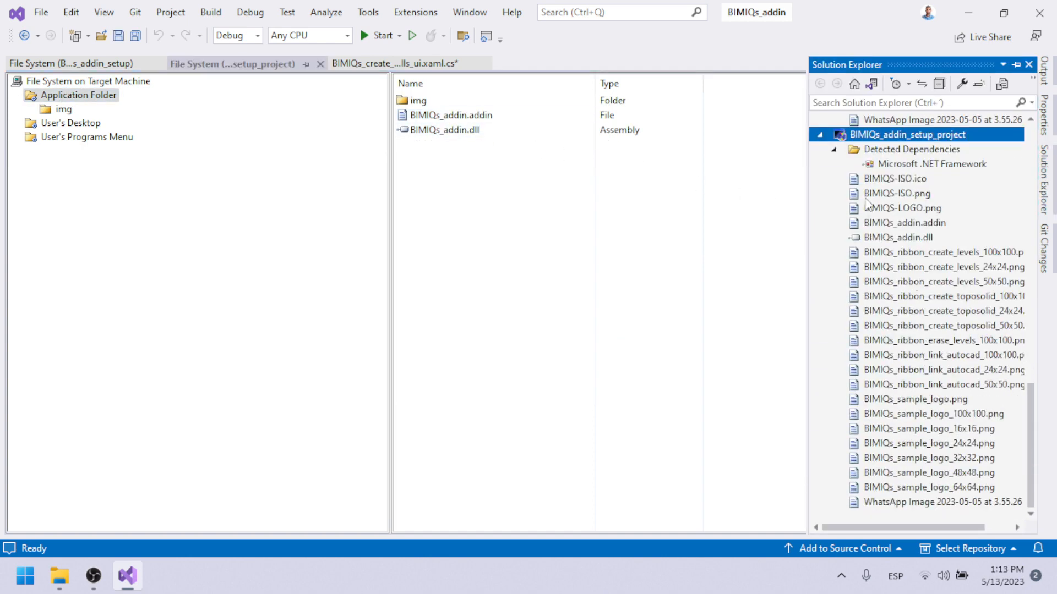
pyautogui.rightClick(891, 136)
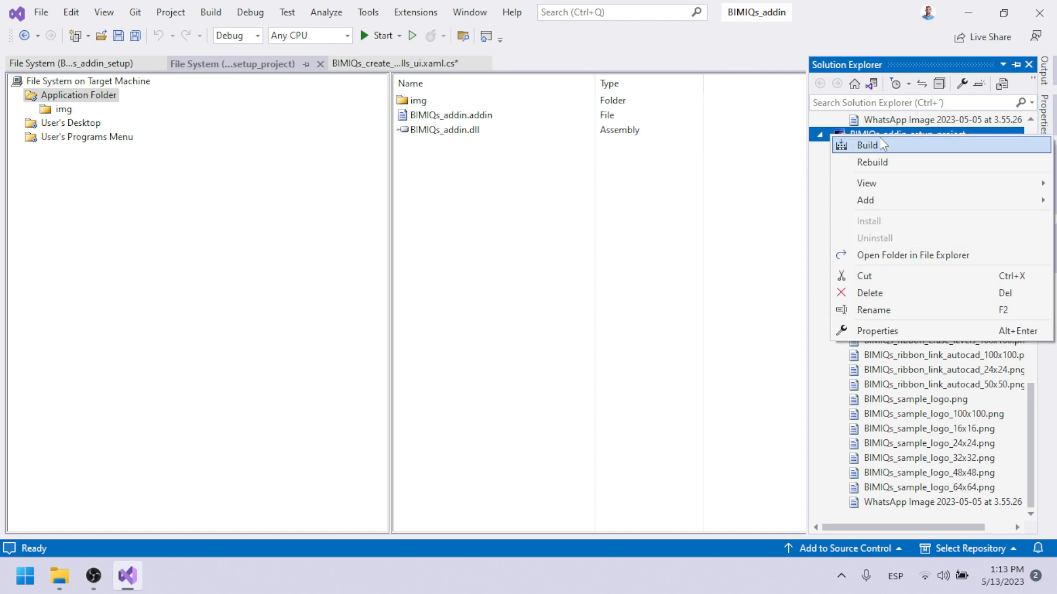
pyautogui.click(874, 144)
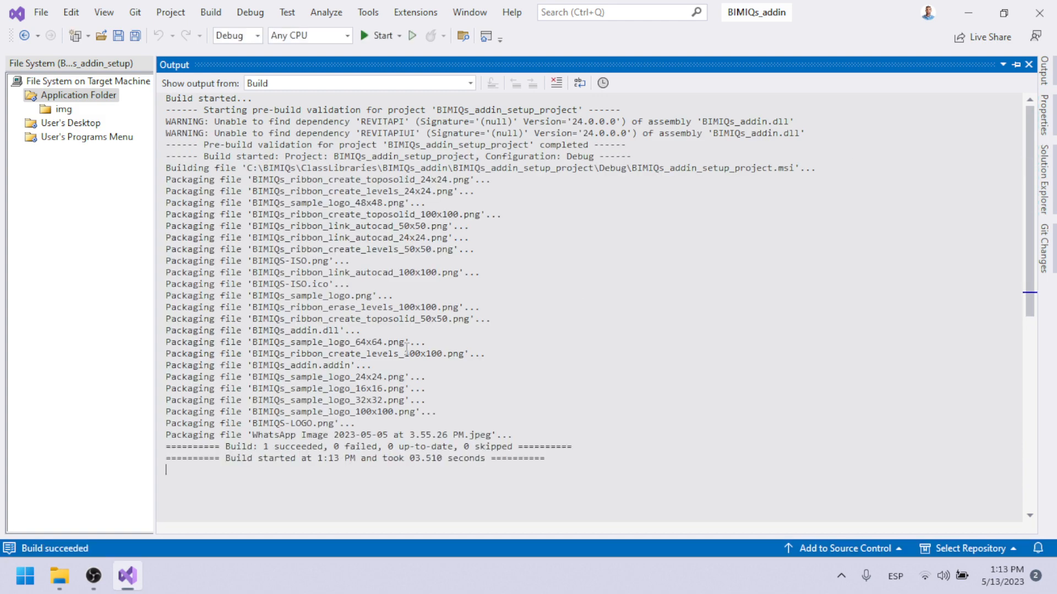
# Open the BIMIQs_addin_setup_project\Debug folder in File Explorer, run BIMIQs_addin_setup_project.msi and advance to the installation folder page.
pyautogui.moveTo(59, 576)
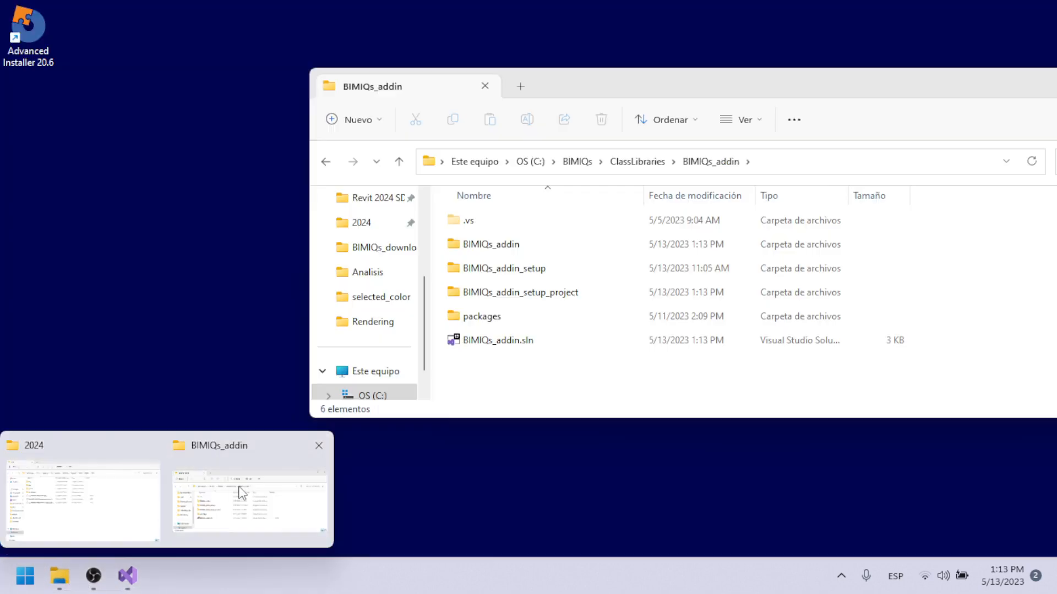
pyautogui.click(240, 492)
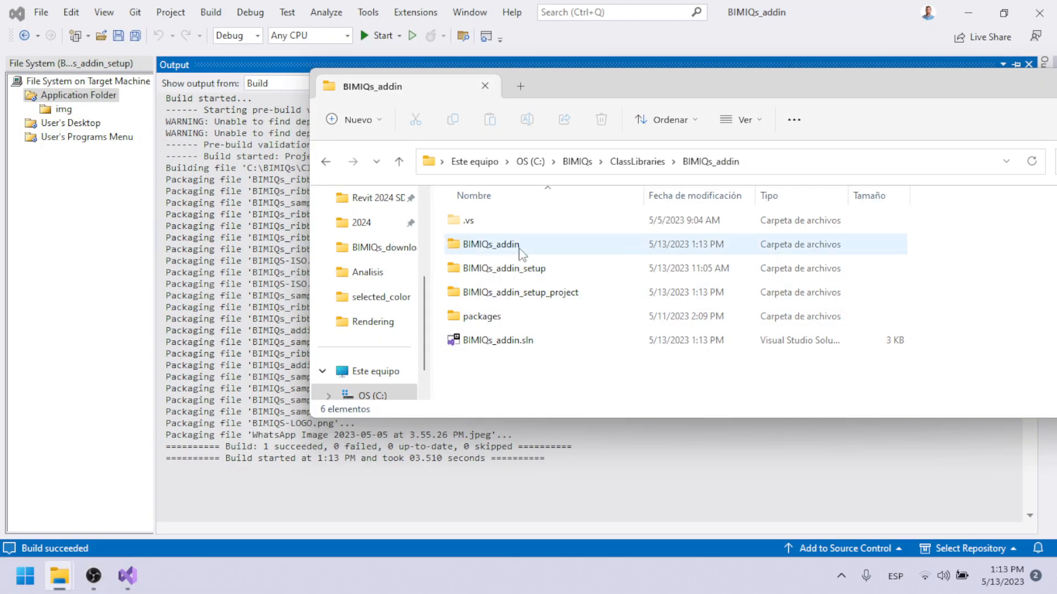
pyautogui.doubleClick(522, 292)
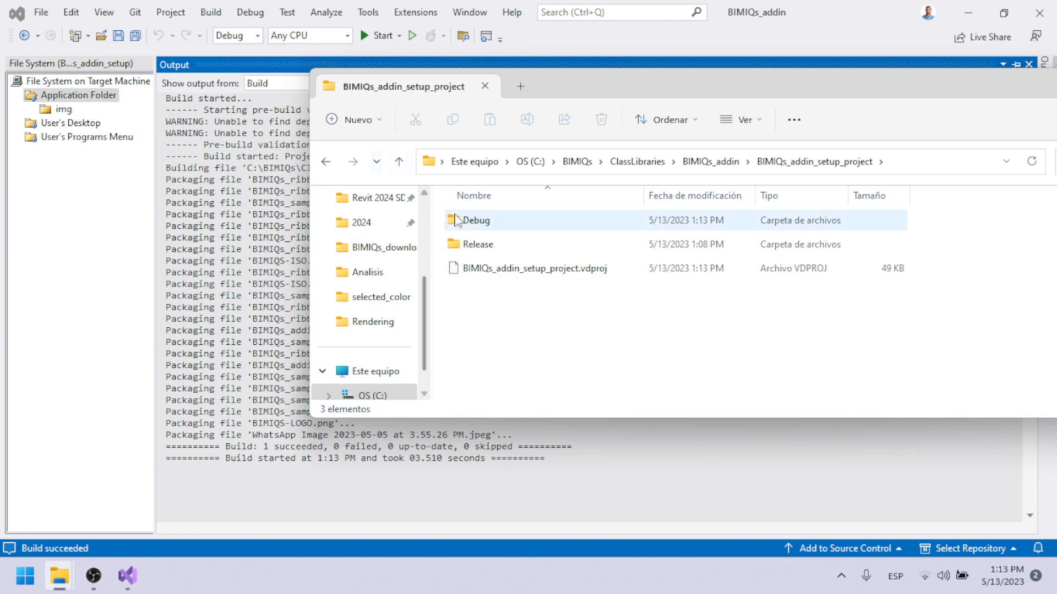
pyautogui.doubleClick(477, 222)
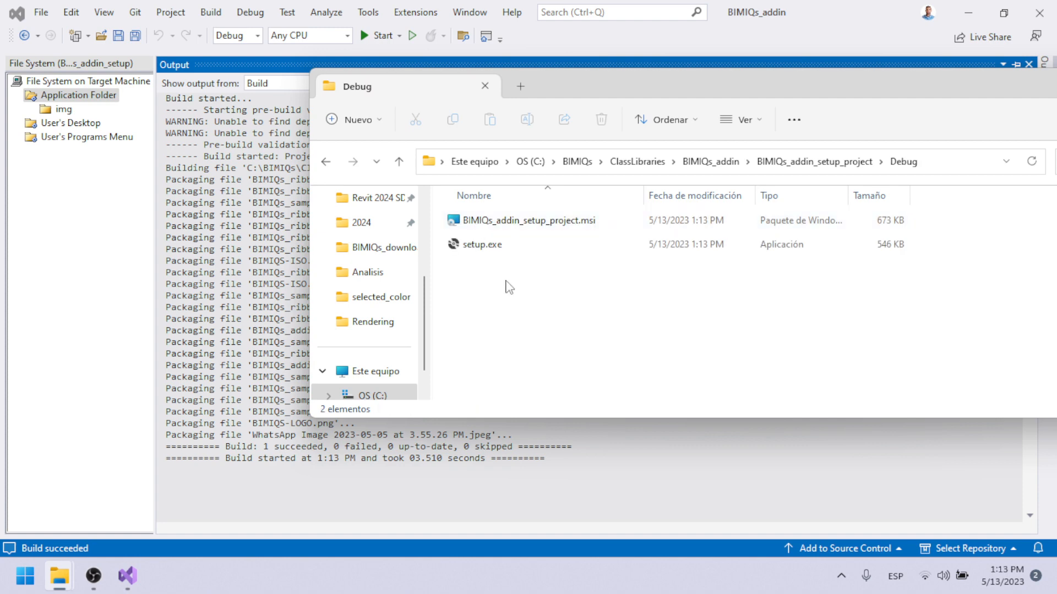
pyautogui.click(508, 230)
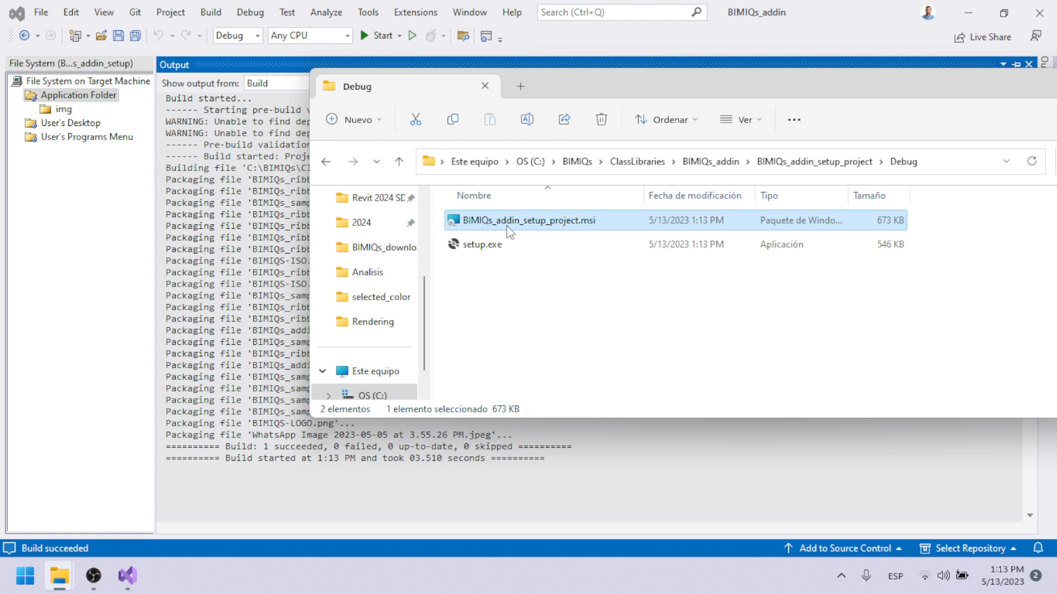
pyautogui.doubleClick(508, 228)
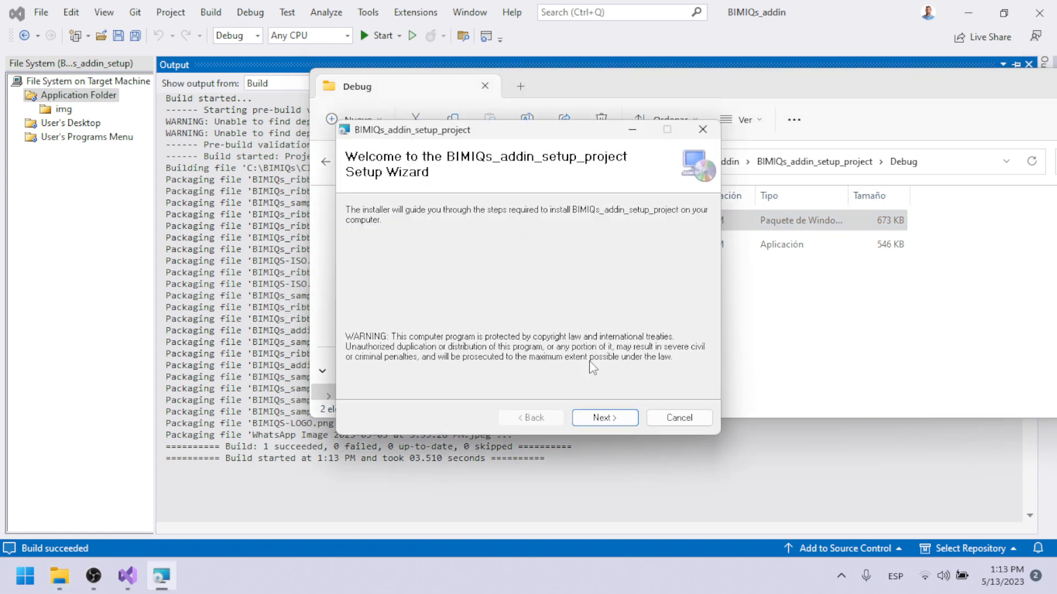
pyautogui.click(607, 419)
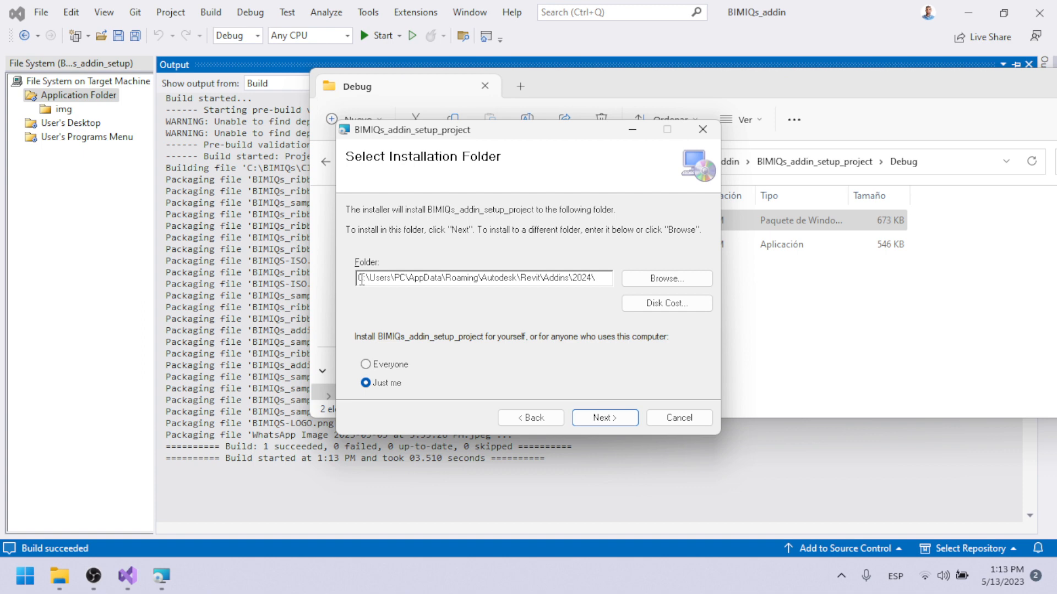
# Examine the parts of the installation folder path proposed in the setup wizard, from the user's AppData folder to Revit\Addins\2024.
pyautogui.moveTo(366, 281); pyautogui.dragTo(440, 275)
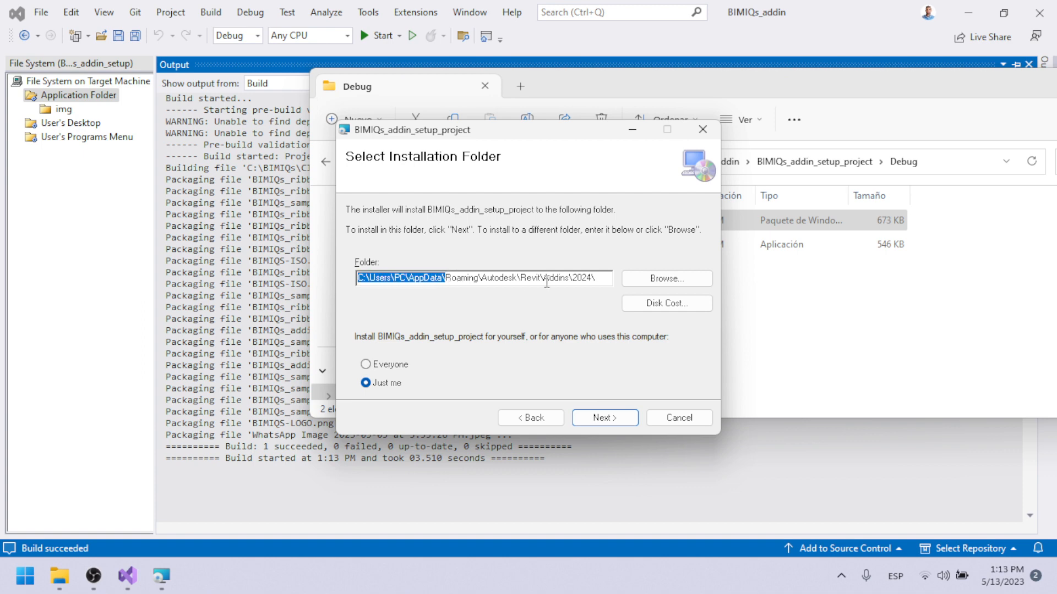
pyautogui.moveTo(521, 277); pyautogui.dragTo(588, 272)
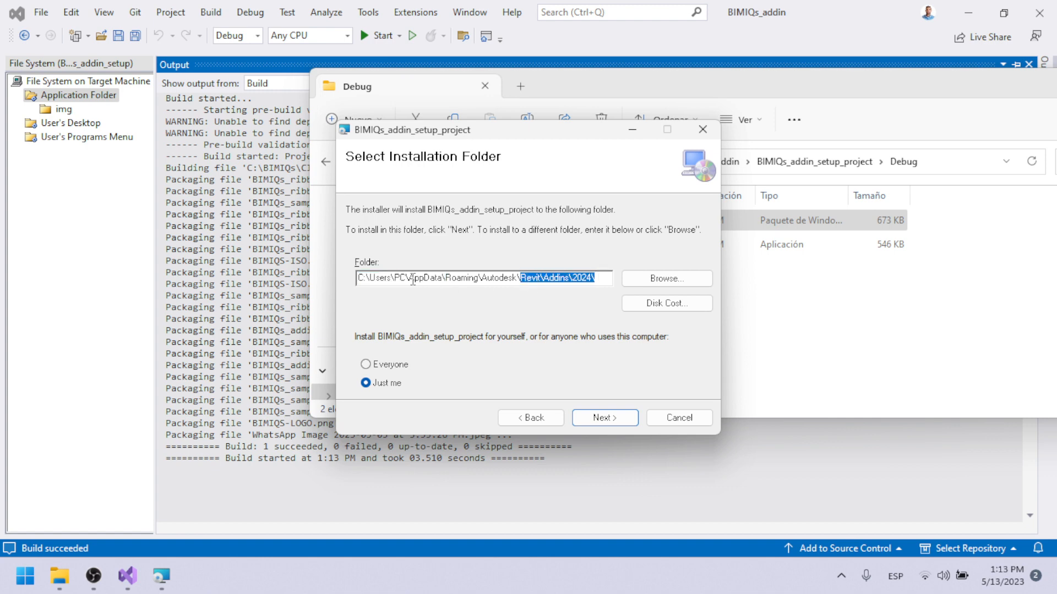
pyautogui.moveTo(412, 280); pyautogui.dragTo(438, 282)
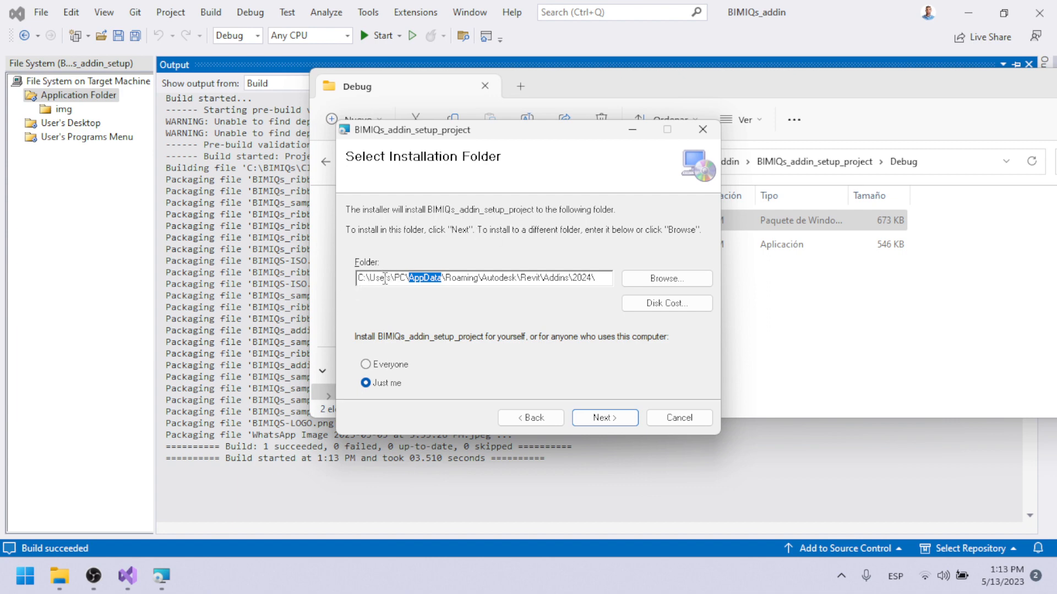
pyautogui.moveTo(396, 279); pyautogui.dragTo(409, 281)
pyautogui.click(414, 281)
pyautogui.moveTo(406, 279); pyautogui.dragTo(394, 279)
pyautogui.click(409, 277)
# Compare the wizard's installation path with the DefaultLocation property of the Application Folder in Visual Studio.
pyautogui.moveTo(522, 136); pyautogui.dragTo(282, 234)
pyautogui.click(116, 187)
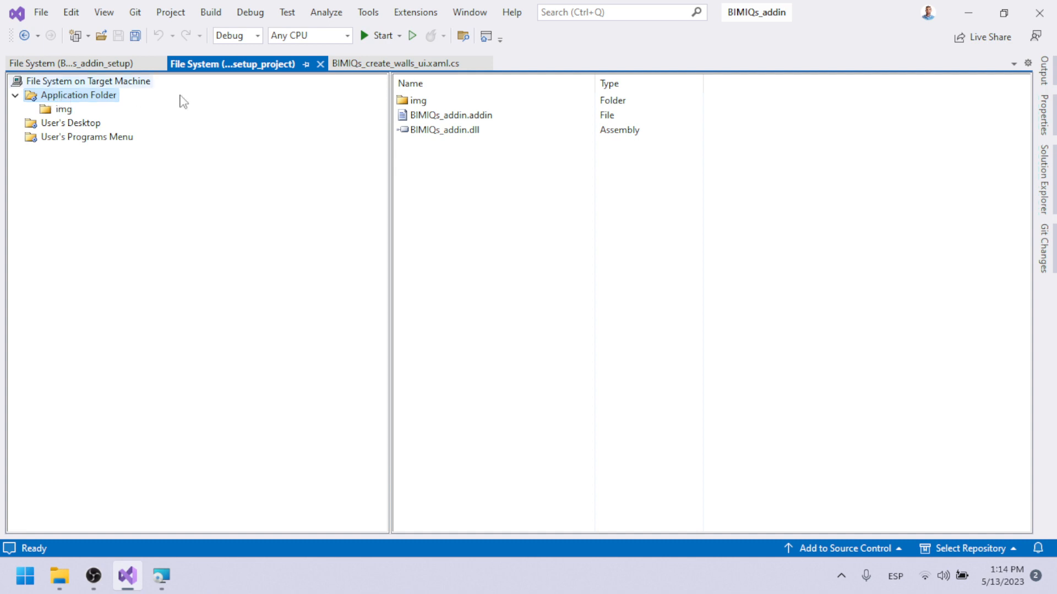
pyautogui.click(1044, 116)
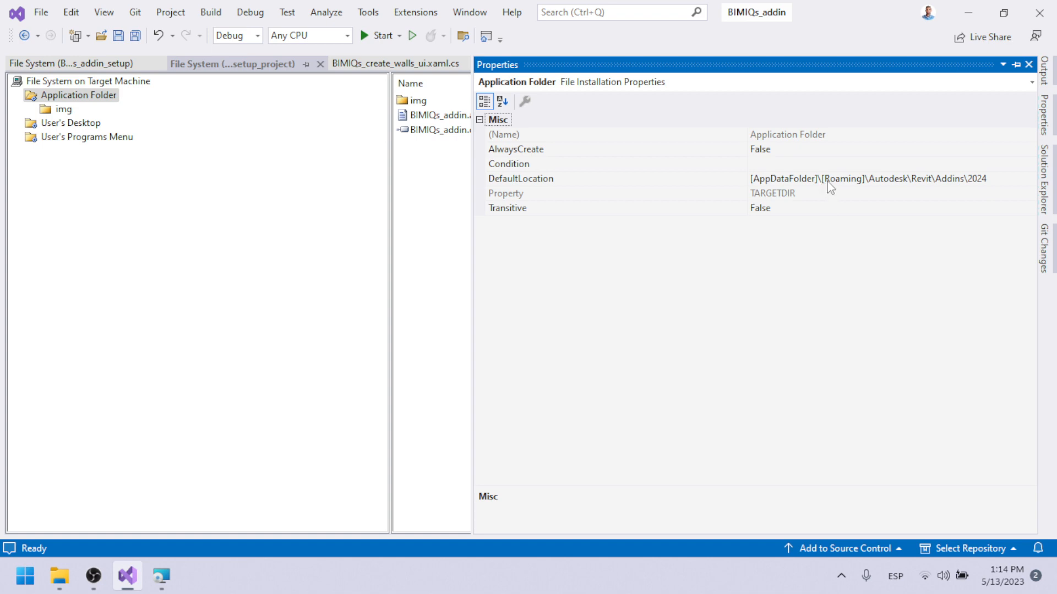
pyautogui.click(164, 578)
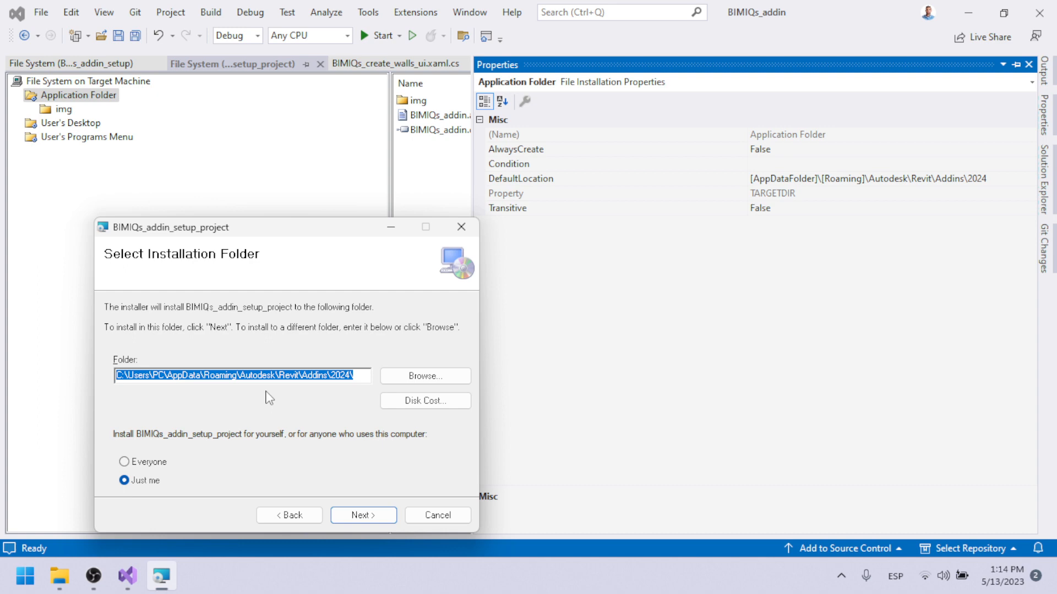
pyautogui.click(218, 377)
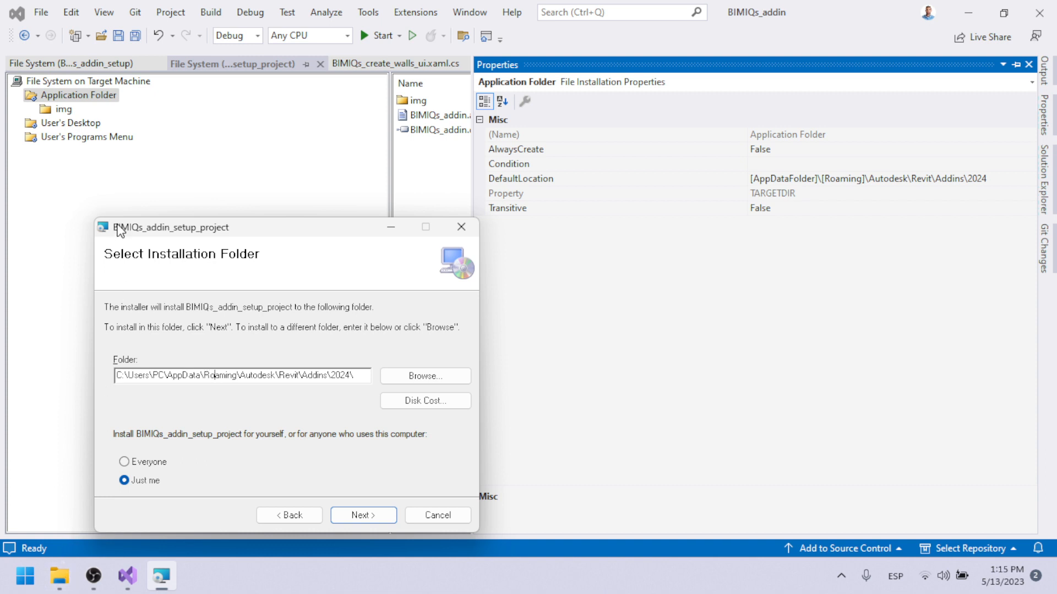
# Arrange the setup wizard and a restored File Explorer window of the Revit Addins\2024 folder side by side.
pyautogui.moveTo(118, 228); pyautogui.dragTo(61, 99)
pyautogui.moveTo(71, 585)
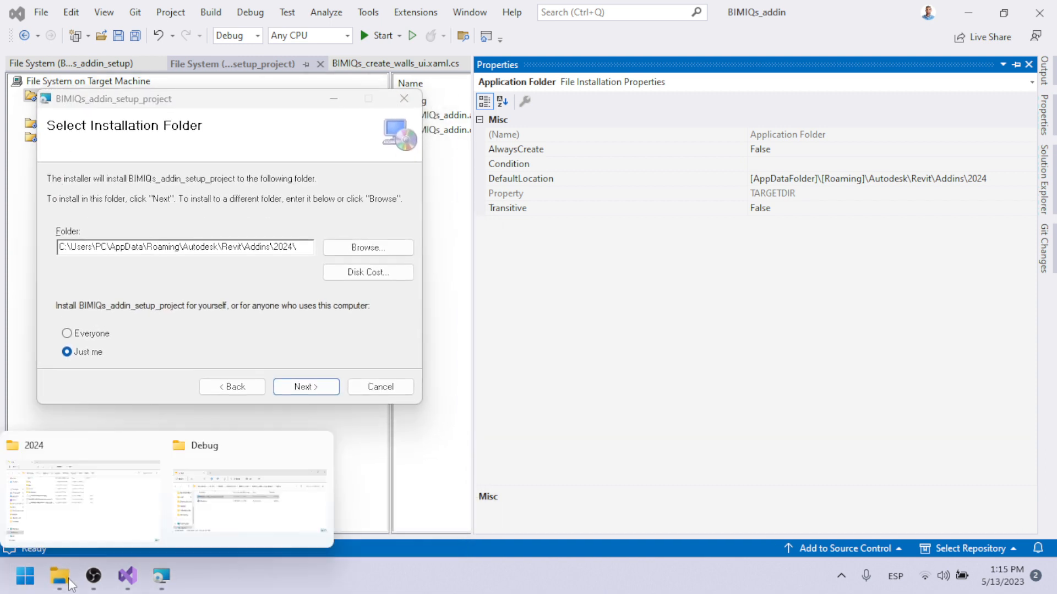
pyautogui.click(83, 544)
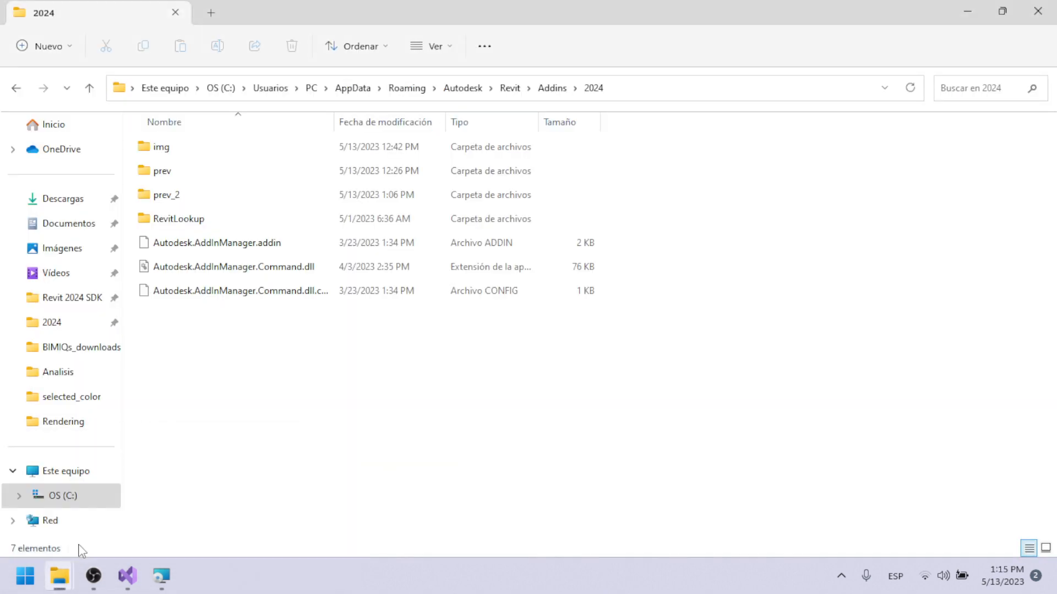
pyautogui.click(1005, 13)
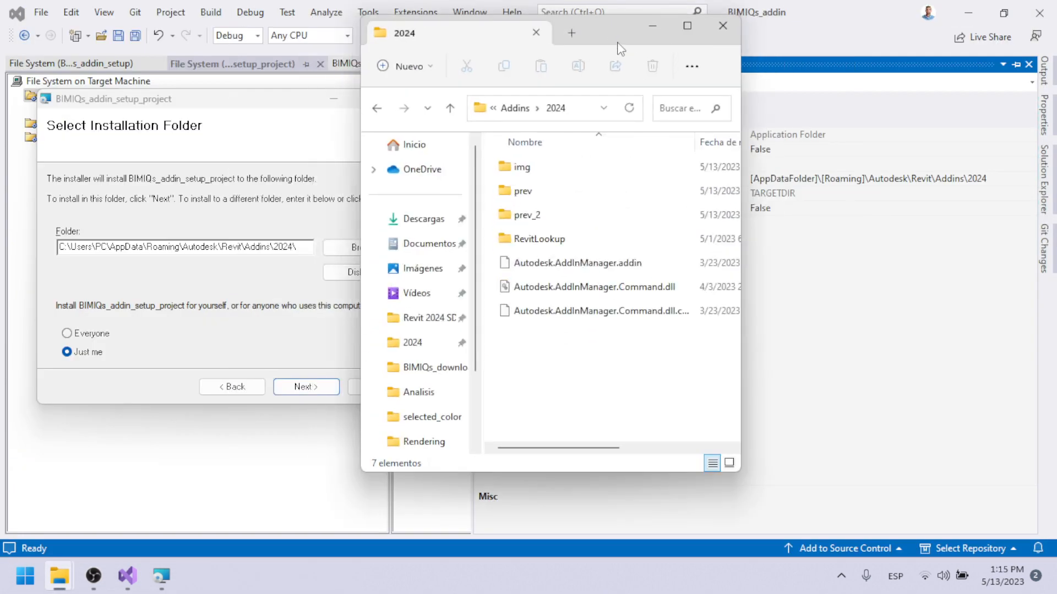
pyautogui.moveTo(604, 36); pyautogui.dragTo(788, 50)
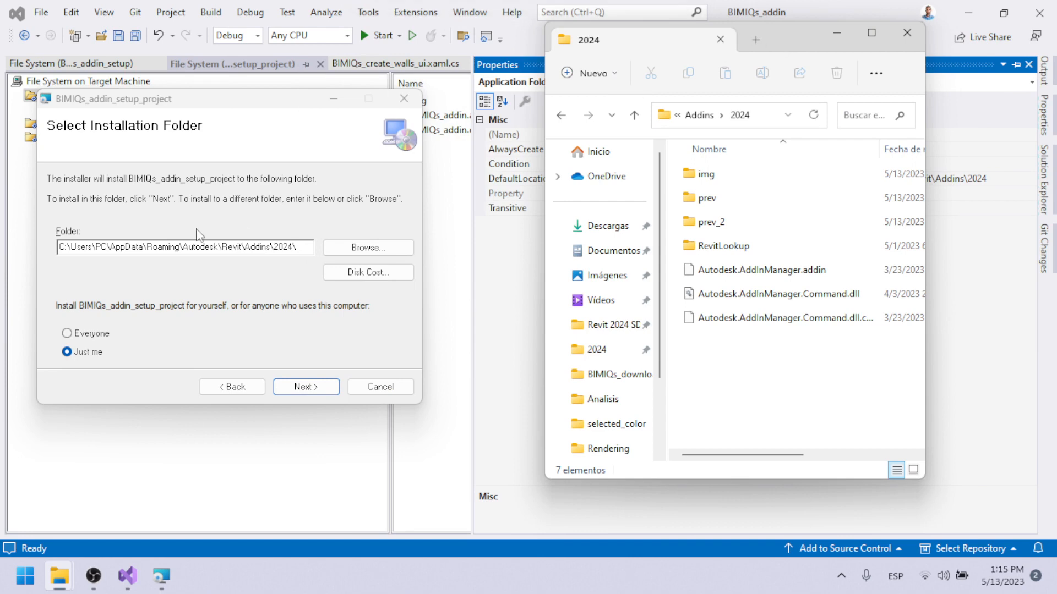
# Install BIMIQs_addin_setup_project into the Addins\2024 folder for Just me, check the BIMIQs_addin files there and close the wizard.
pyautogui.click(117, 285)
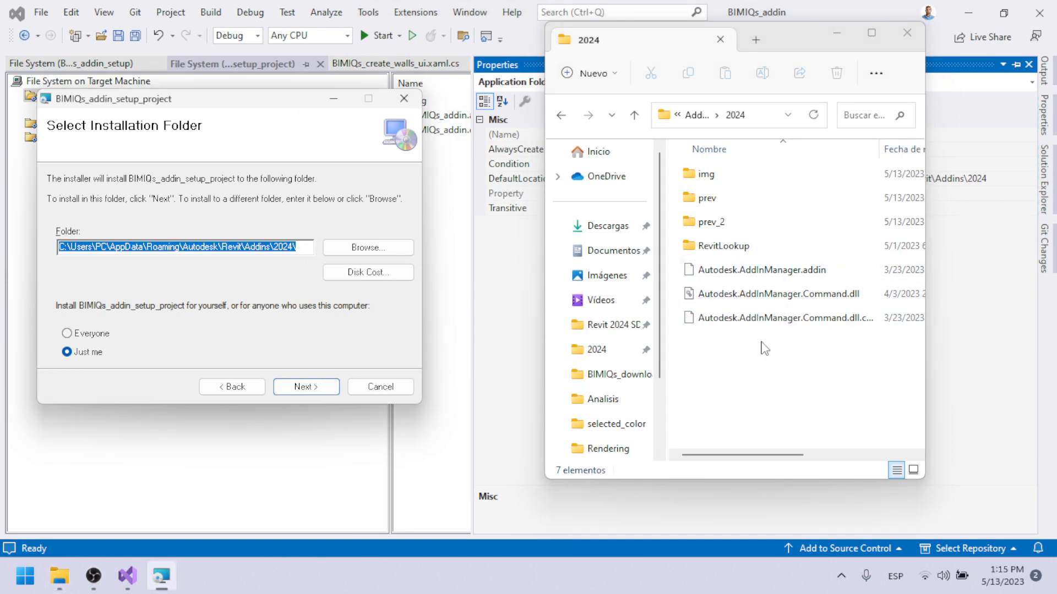
pyautogui.click(318, 390)
pyautogui.click(311, 389)
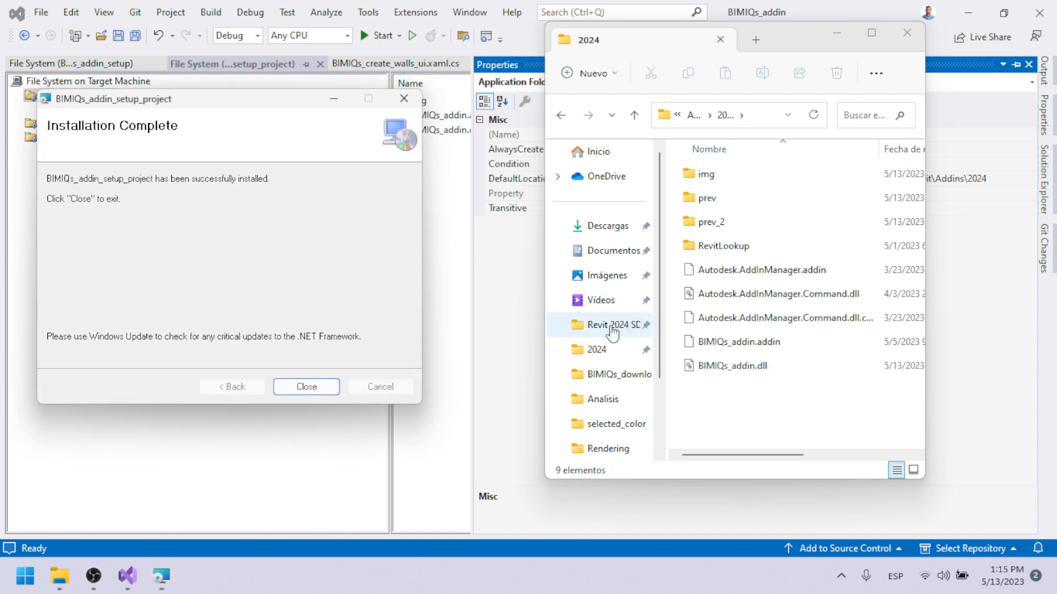
pyautogui.moveTo(739, 398); pyautogui.dragTo(710, 346)
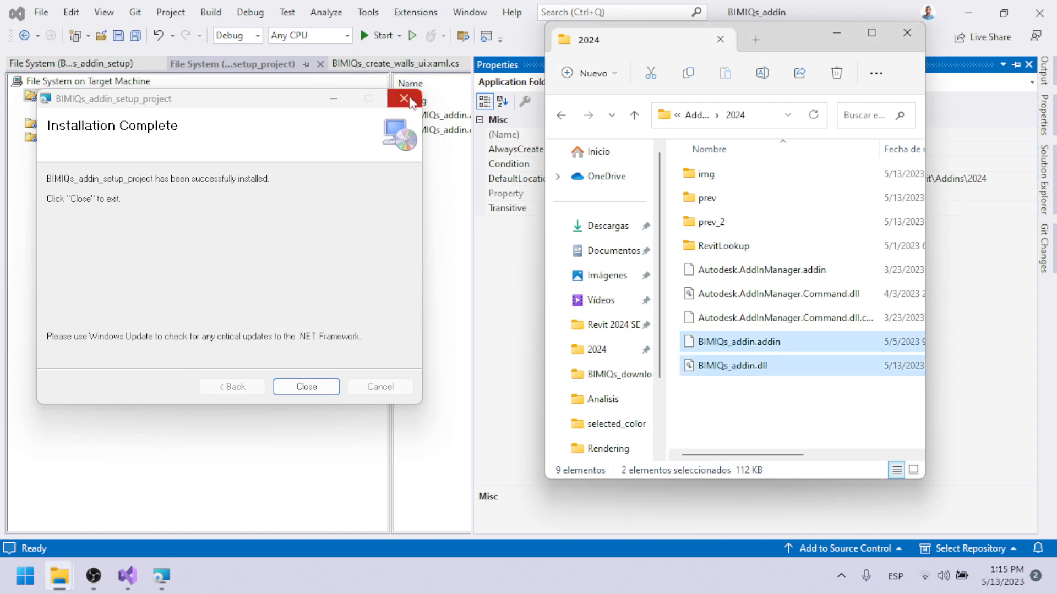
pyautogui.click(318, 386)
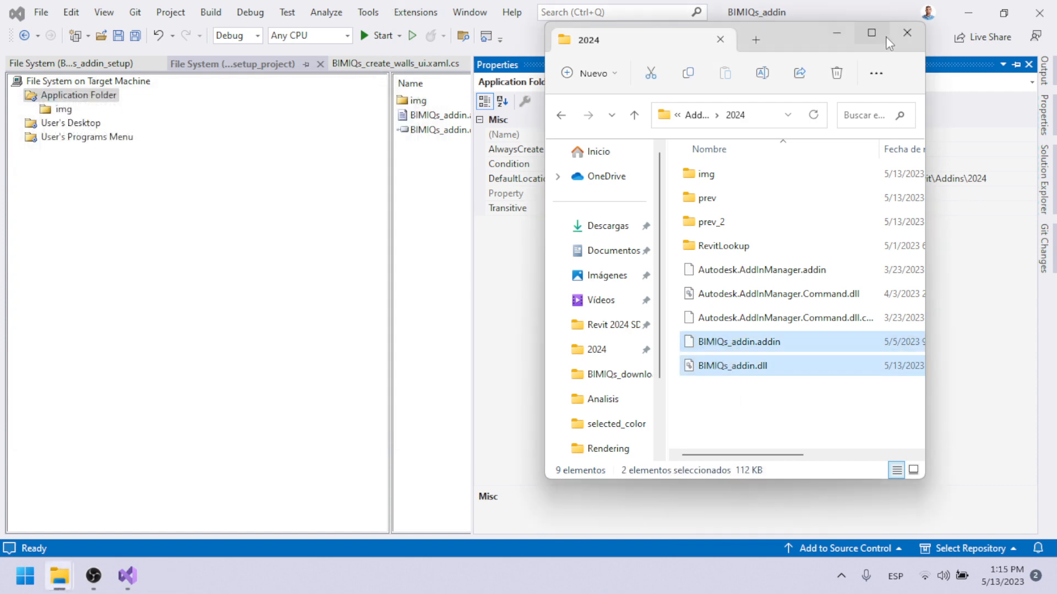
# Launch Revit 2024, dismiss the trial offer and create a new project from the Imperial Multi-discipline template.
pyautogui.moveTo(784, 34); pyautogui.dragTo(391, 31)
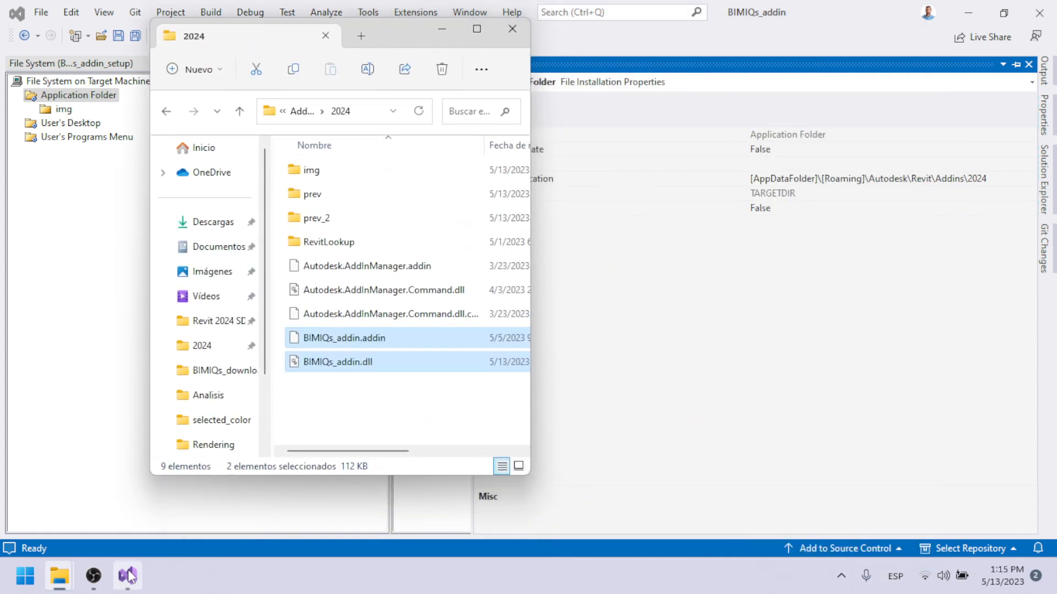
pyautogui.click(24, 576)
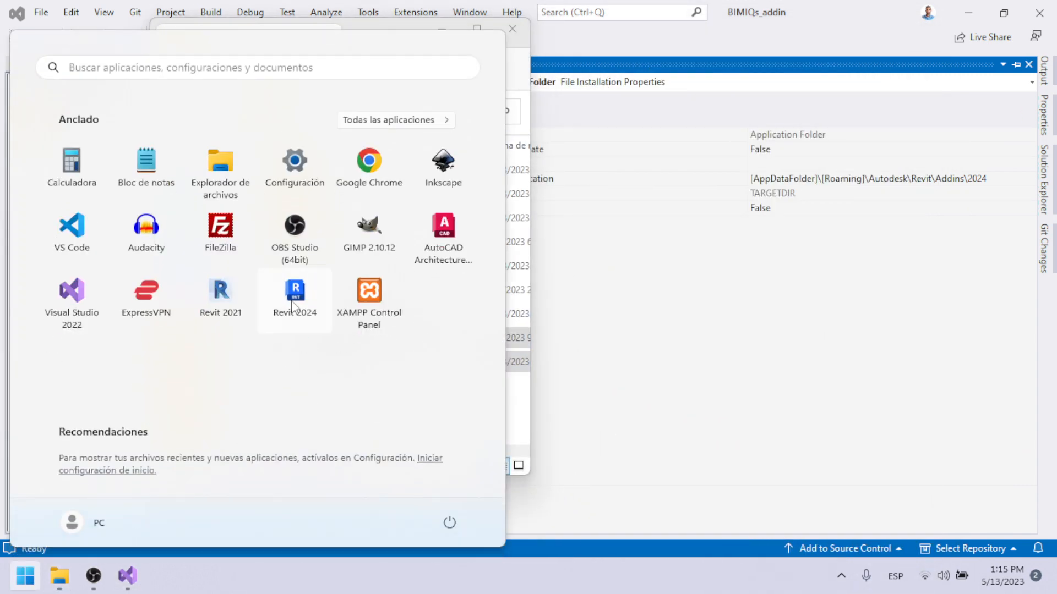
pyautogui.click(295, 295)
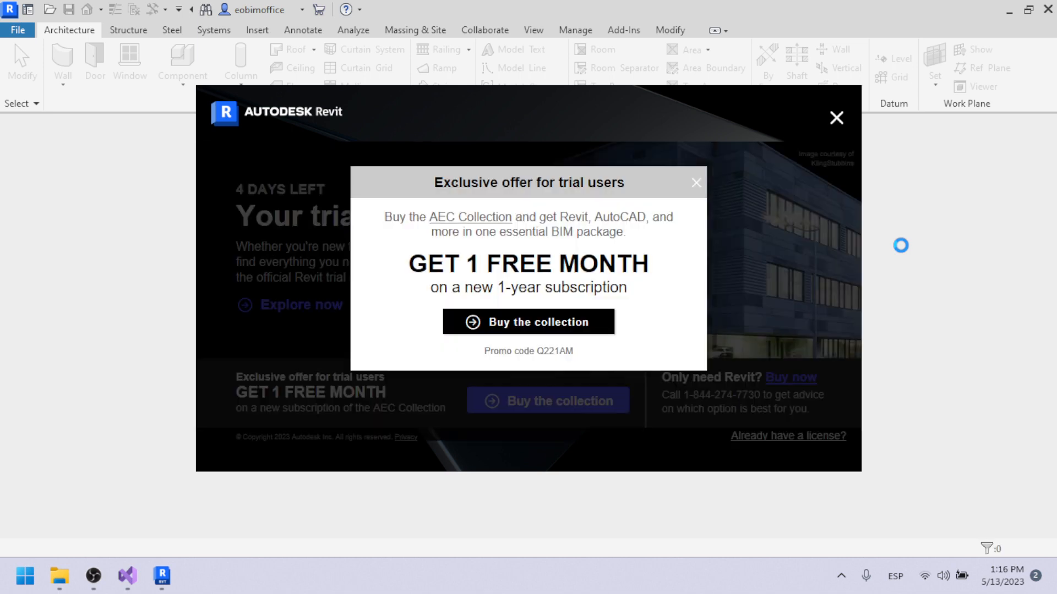
pyautogui.click(832, 119)
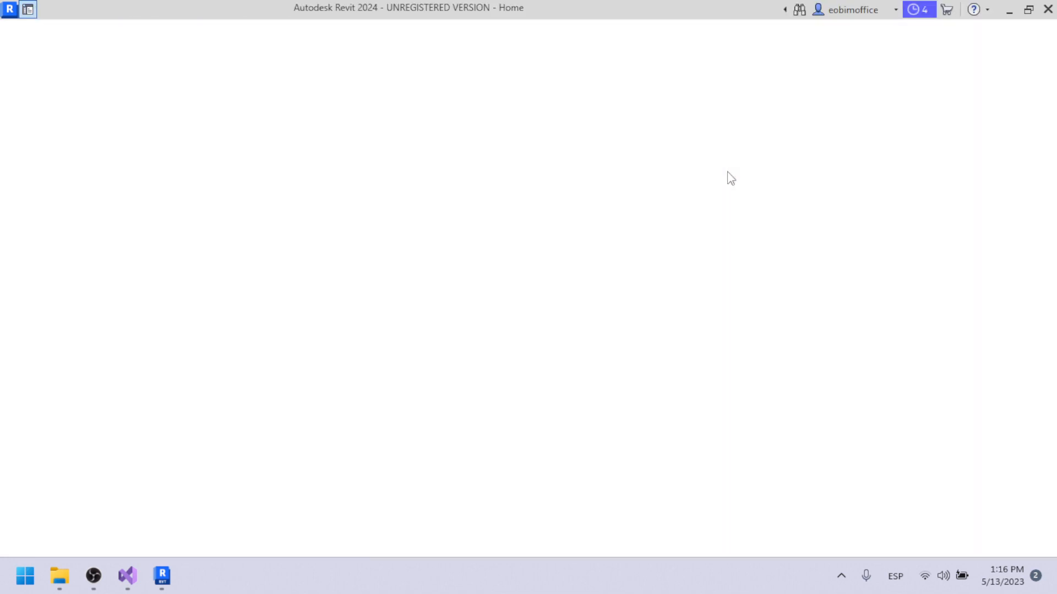
pyautogui.click(115, 230)
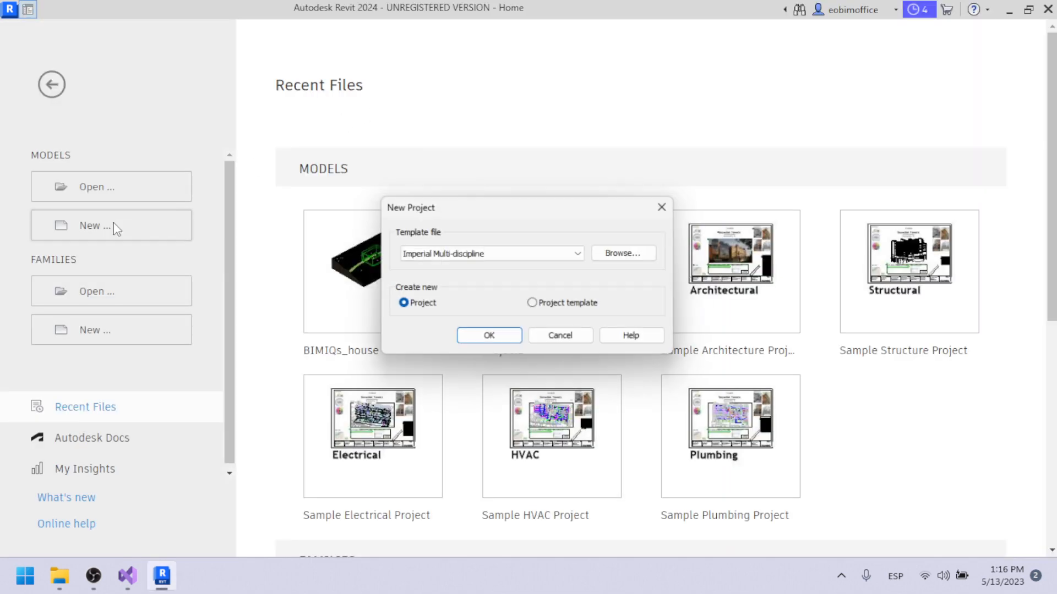
pyautogui.press('Return')
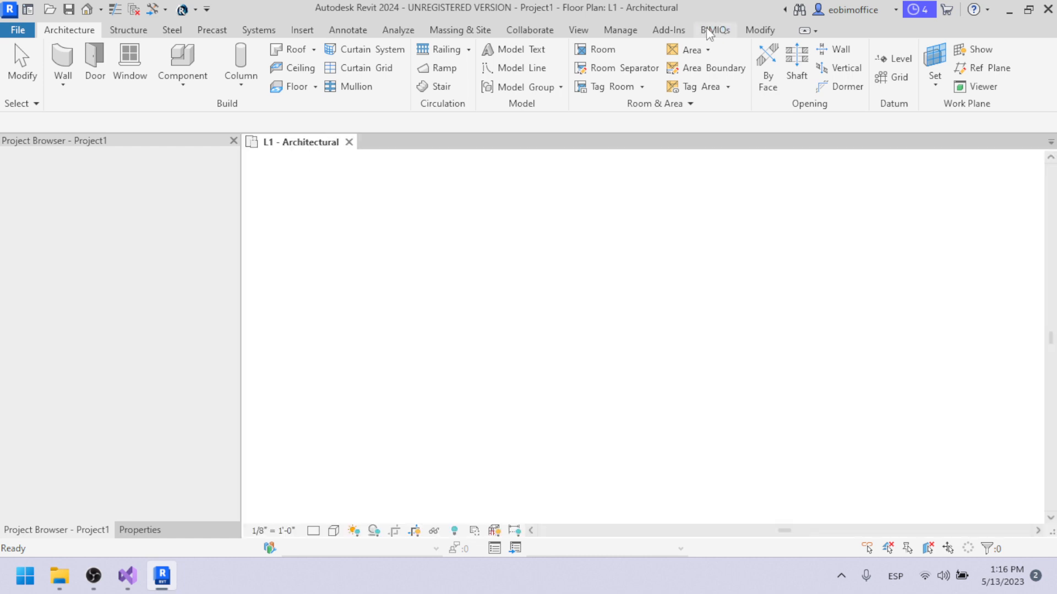
# Show the BIMIQs add-in's commands in Revit, view its INFO window and close it.
pyautogui.click(710, 31)
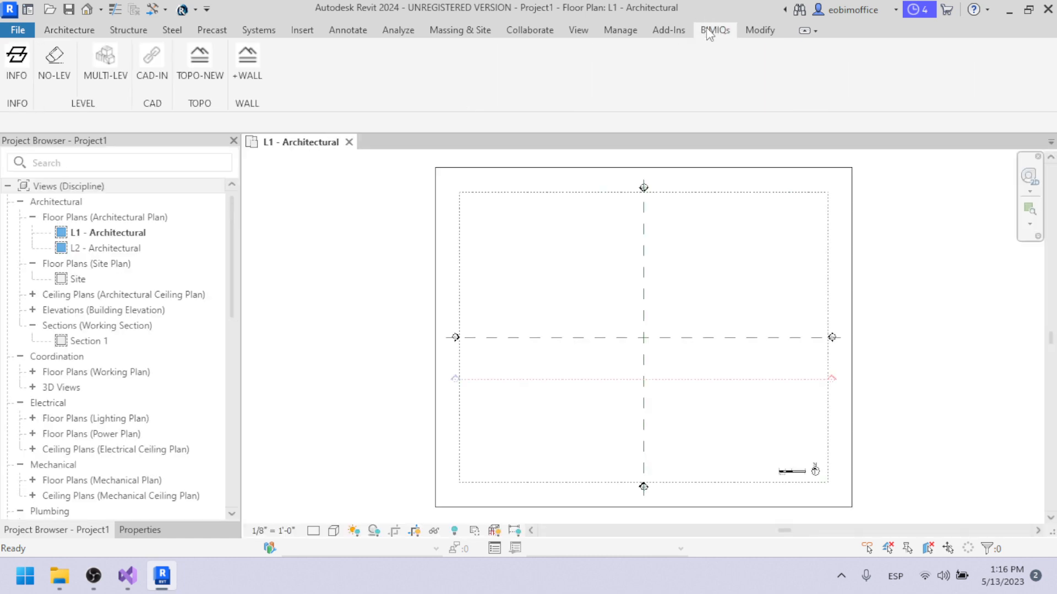
pyautogui.click(29, 70)
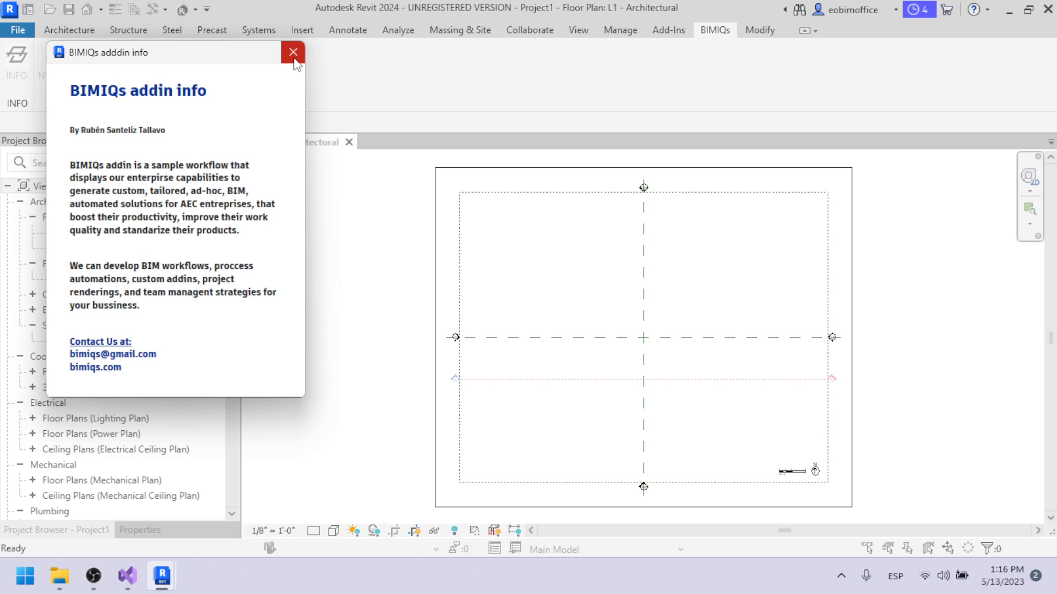
pyautogui.click(292, 59)
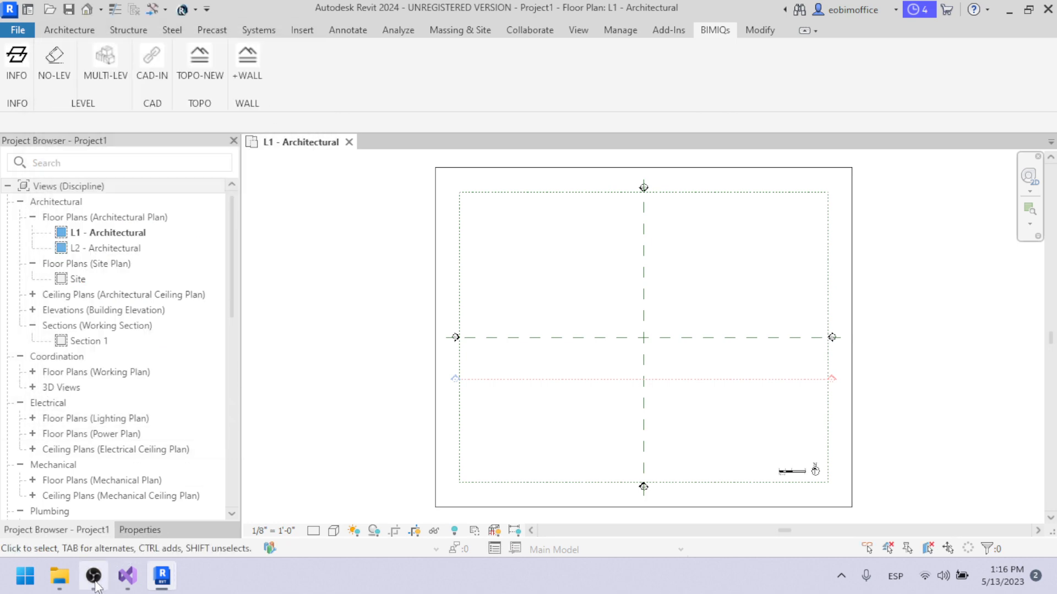